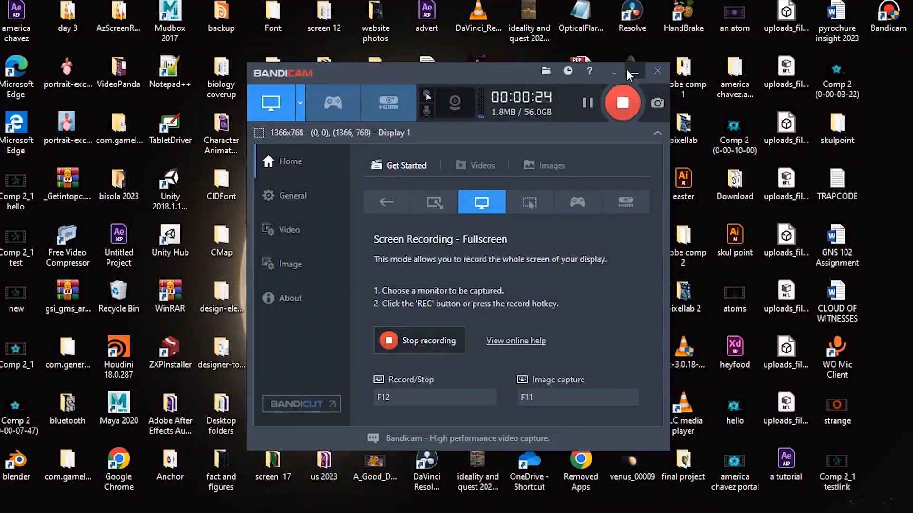
- Hide the recorder window and play the desktop video "strange" with VLC media player
click(635, 71)
click(592, 146)
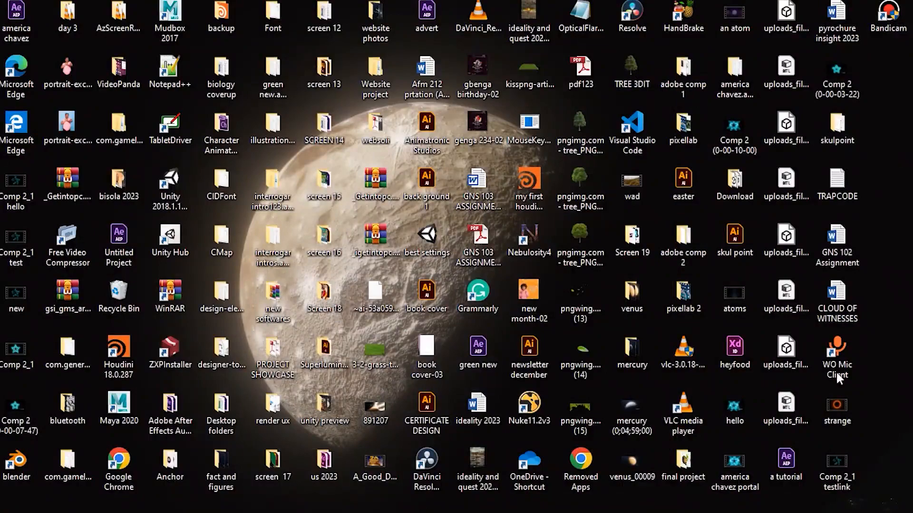
right_click(832, 421)
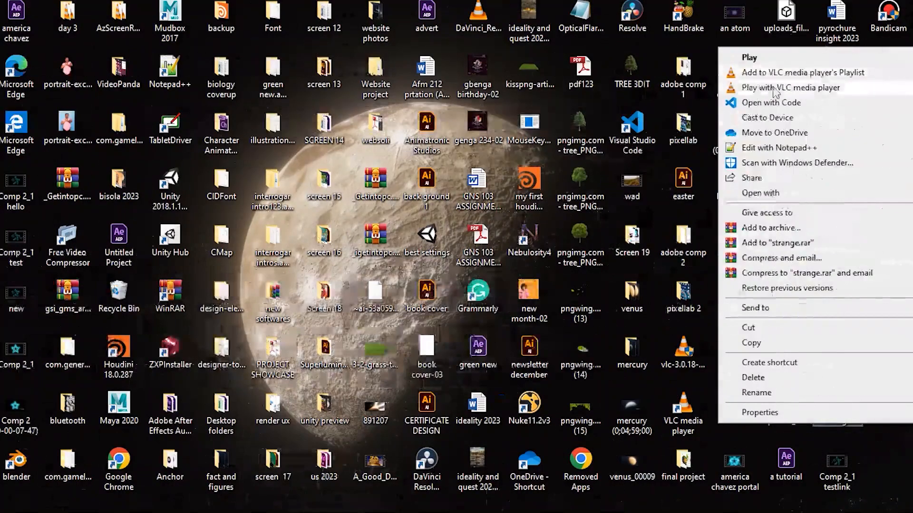
click(772, 86)
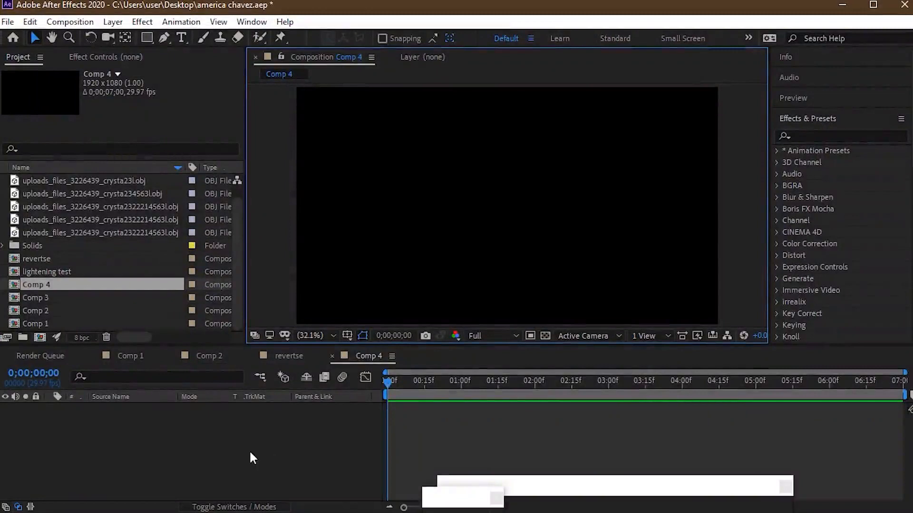
- Create a red 1920 x 1080 px solid named "particular" in Comp 4
right_click(250, 453)
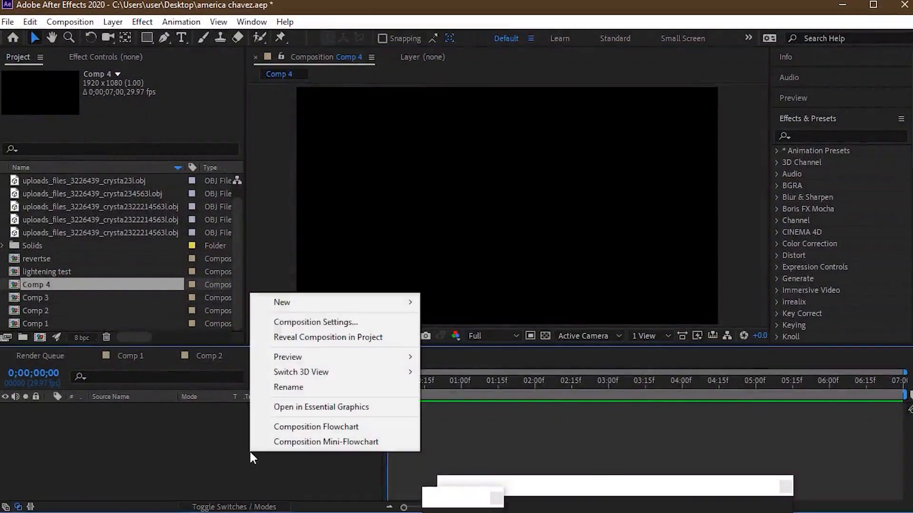
mouse_move(358, 304)
click(528, 335)
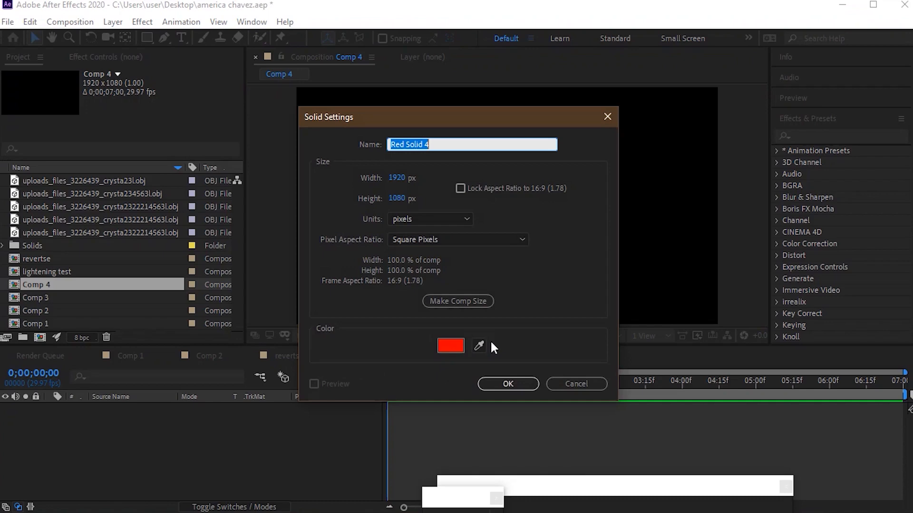
text(particular)
click(508, 384)
- Apply the RG Trapcode Particular effect to the particular layer and preview the particles at 0;00;01;27
click(828, 136)
text(particula)
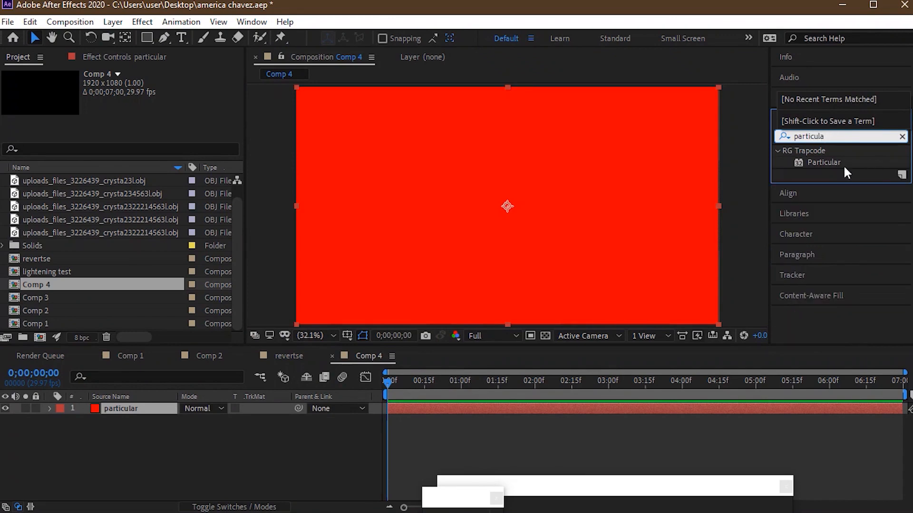
drag(824, 163, 130, 410)
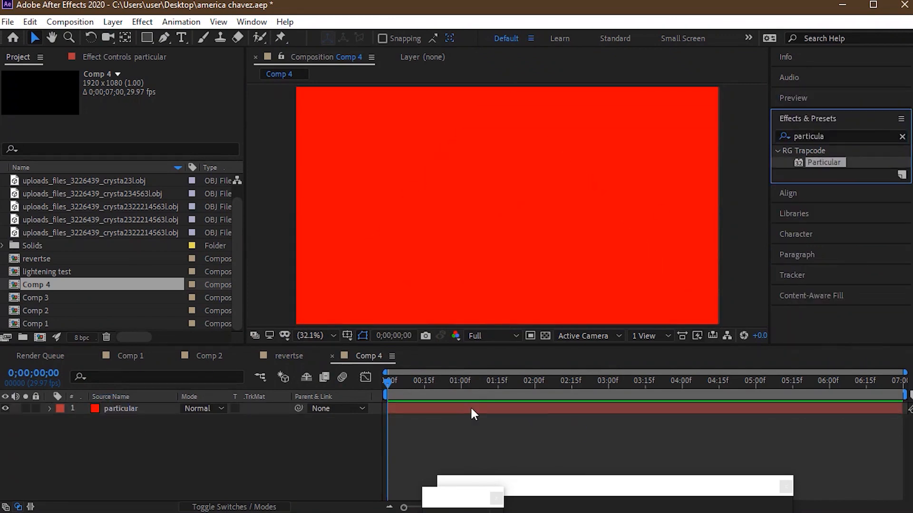
drag(395, 379, 526, 414)
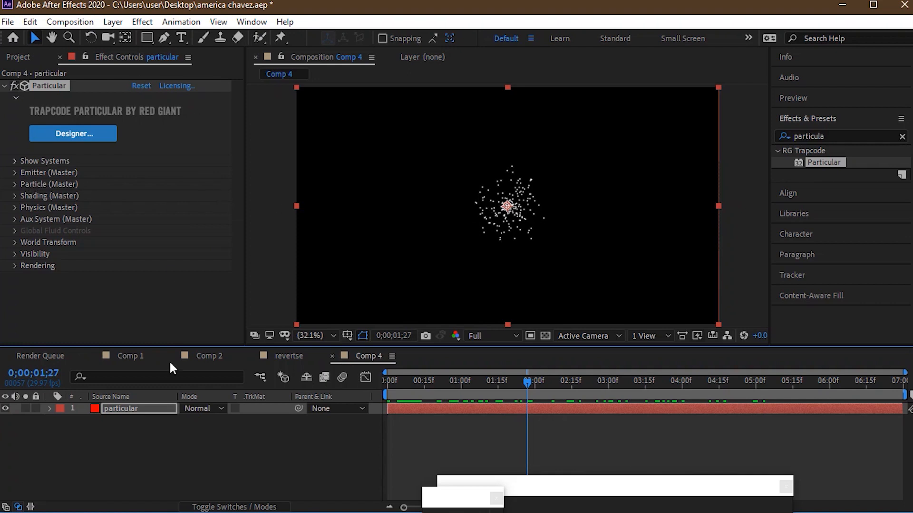
- Create a second red 1920 x 1080 px solid named "mask" above the particular layer
right_click(118, 434)
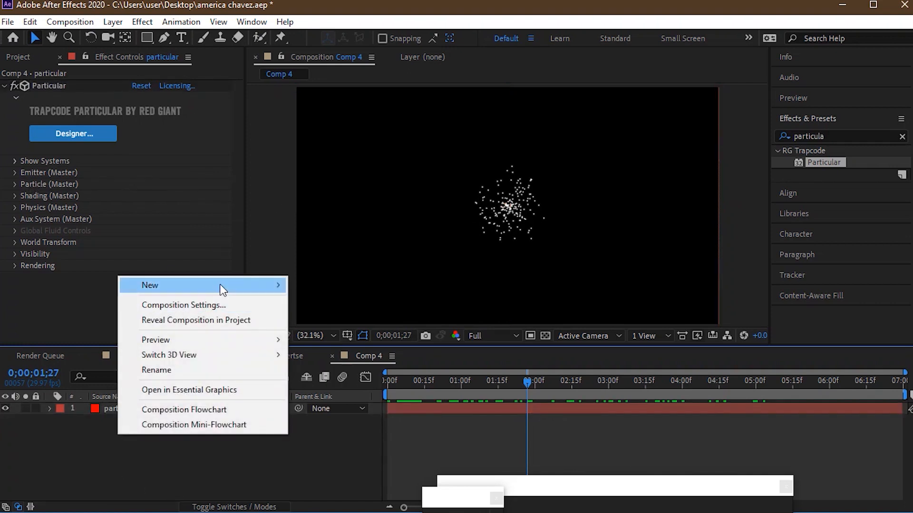
mouse_move(220, 286)
click(372, 319)
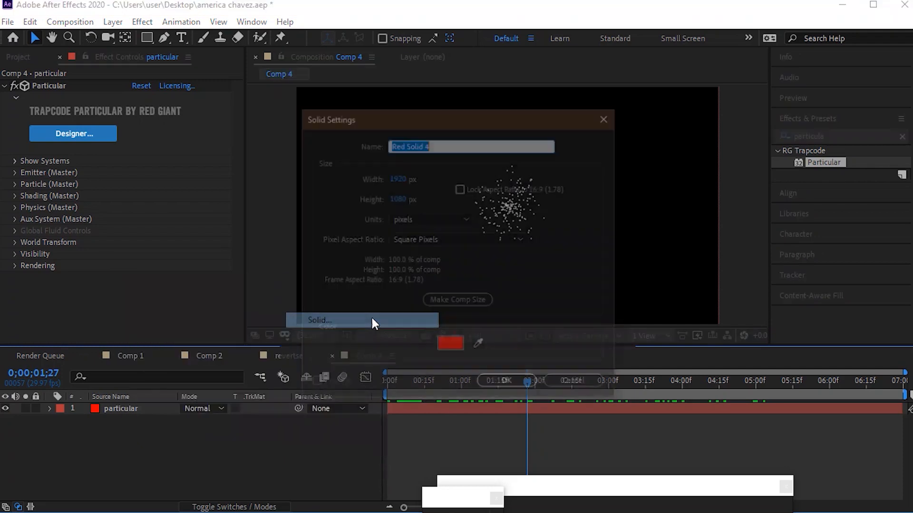
text(mask)
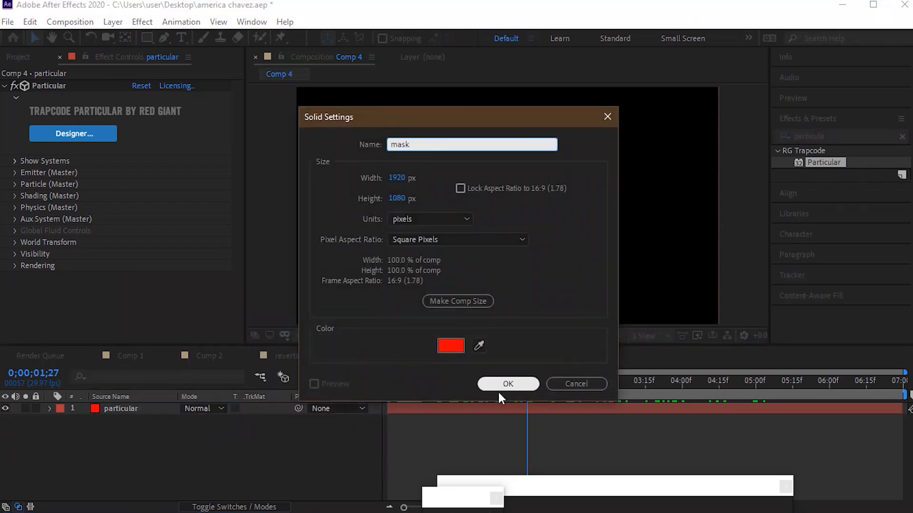
click(499, 385)
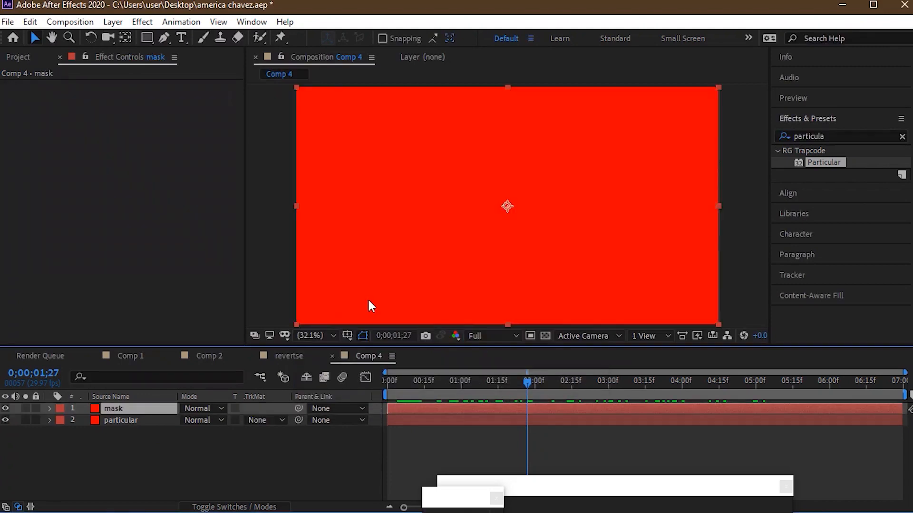
- Draw a circular mask about three quarters of the frame height on the mask layer and centre it in the composition
drag(150, 40, 194, 69)
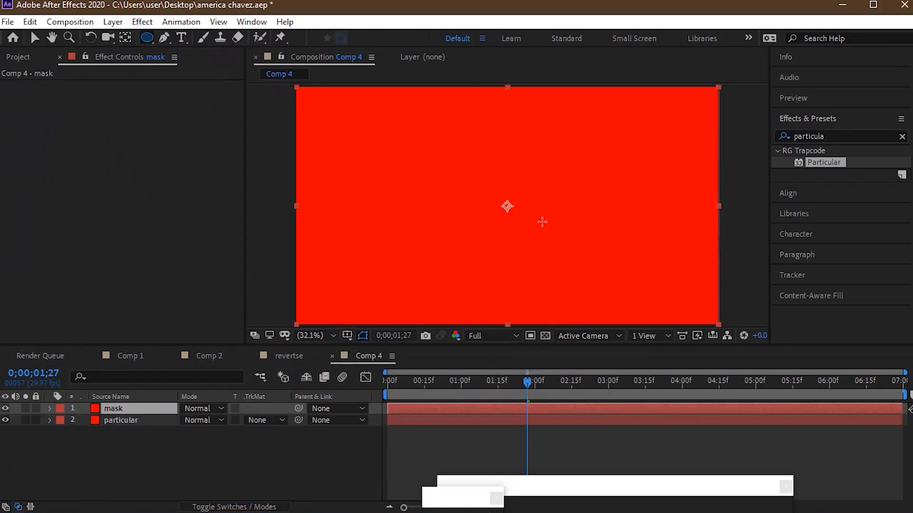
drag(535, 221, 623, 301)
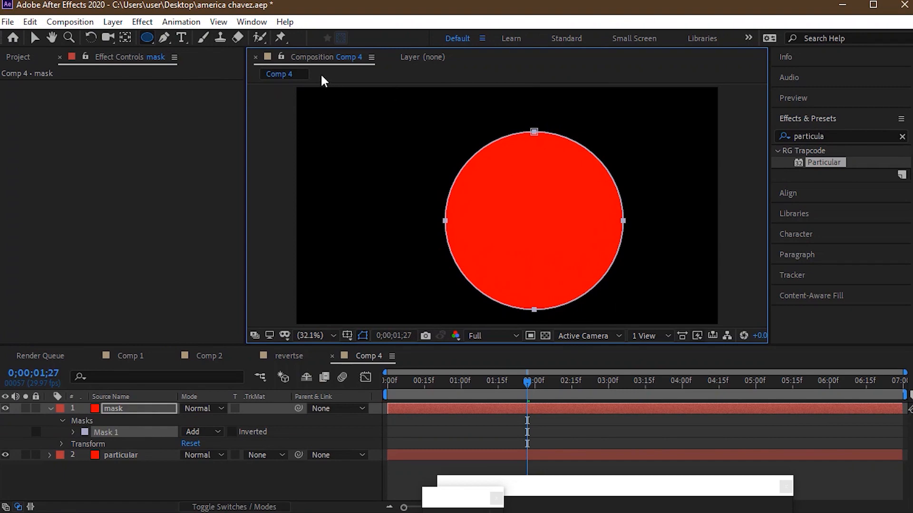
click(36, 38)
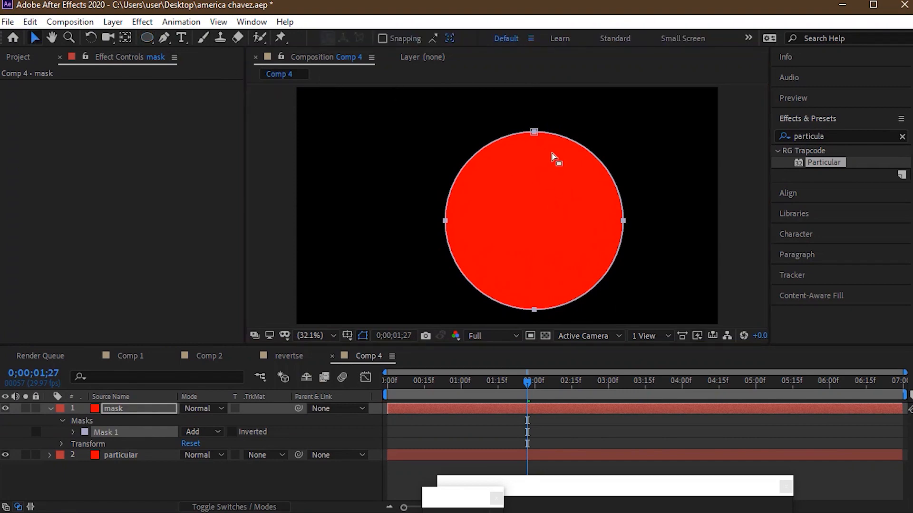
drag(559, 139, 536, 126)
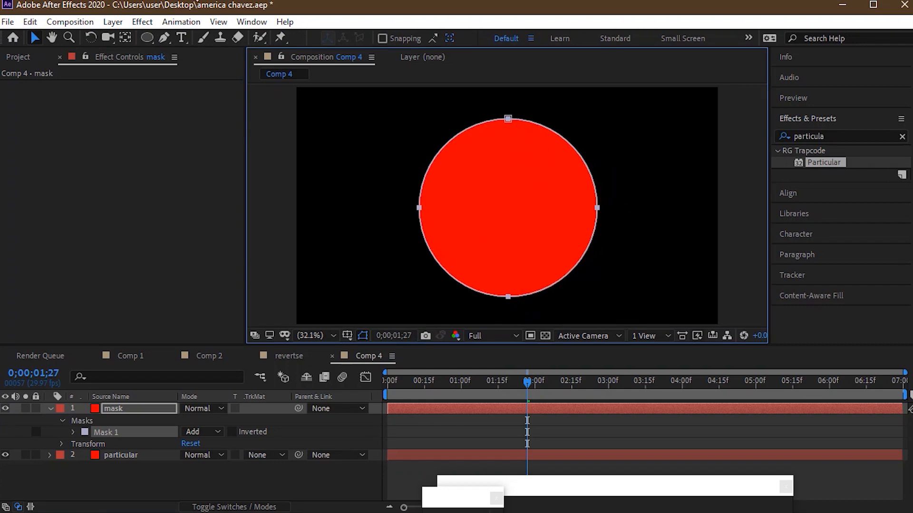
- Auto-trace the mask layer's Alpha channel at the current frame, applying the result to a new layer
click(71, 22)
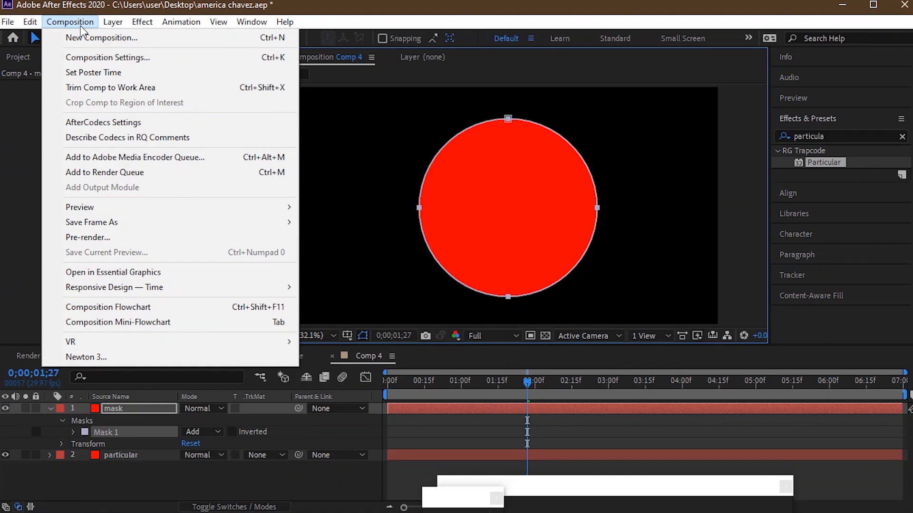
mouse_move(105, 25)
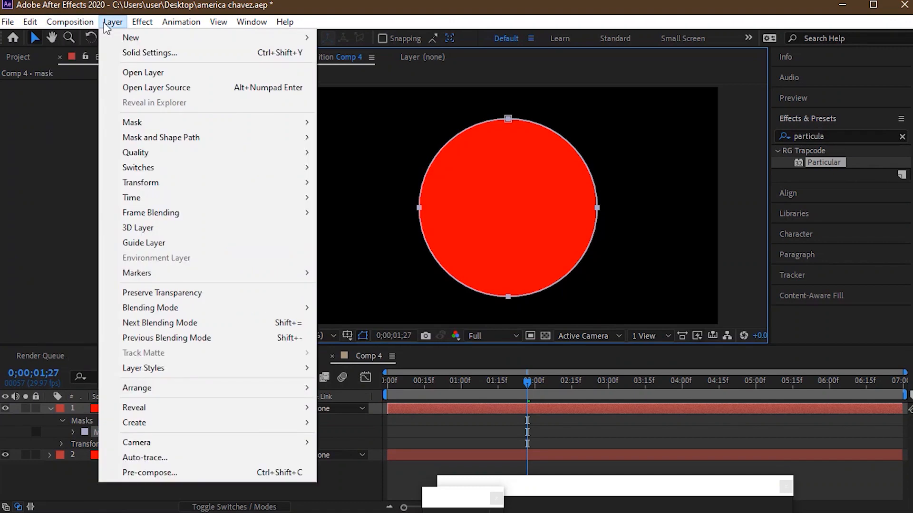
click(142, 458)
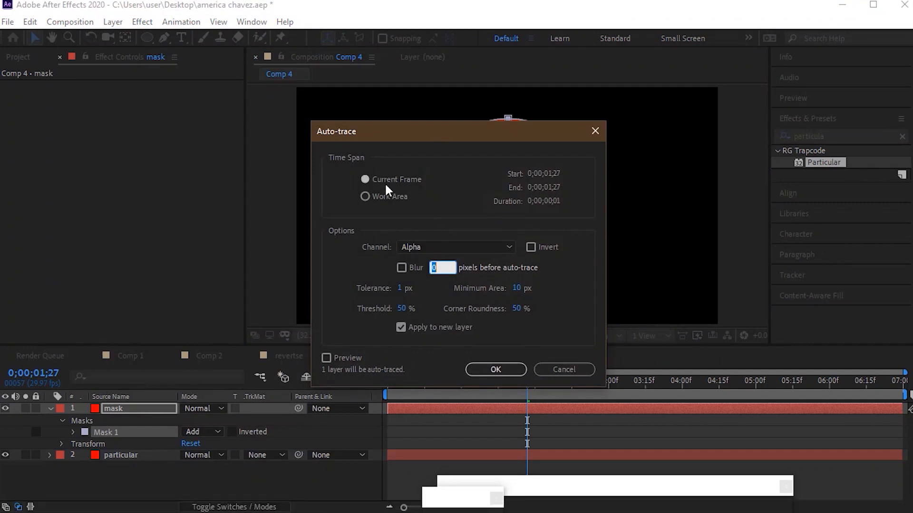
click(487, 374)
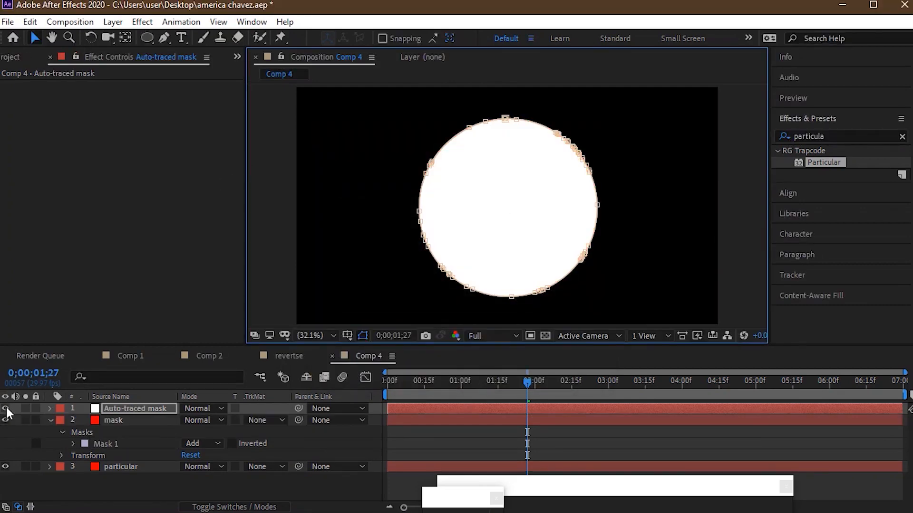
- Hide the mask layer and move it below the particular layer
click(5, 420)
click(143, 422)
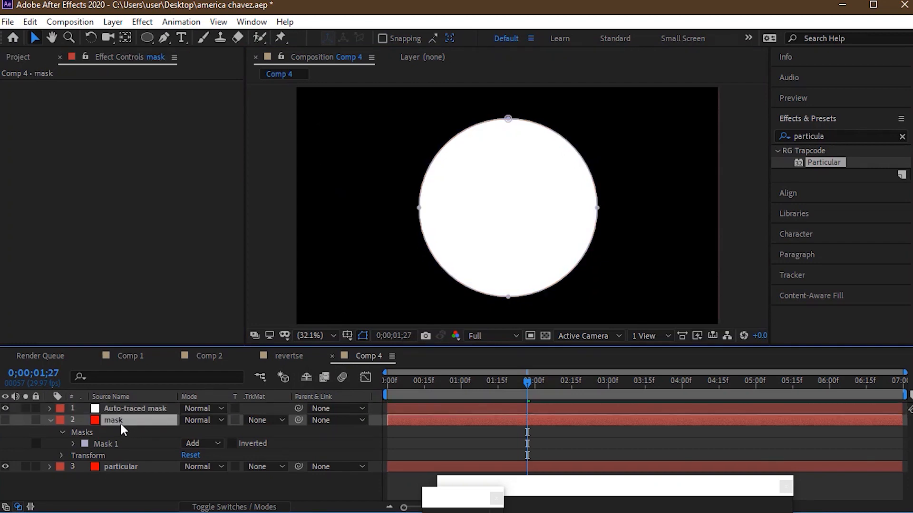
drag(122, 444, 122, 478)
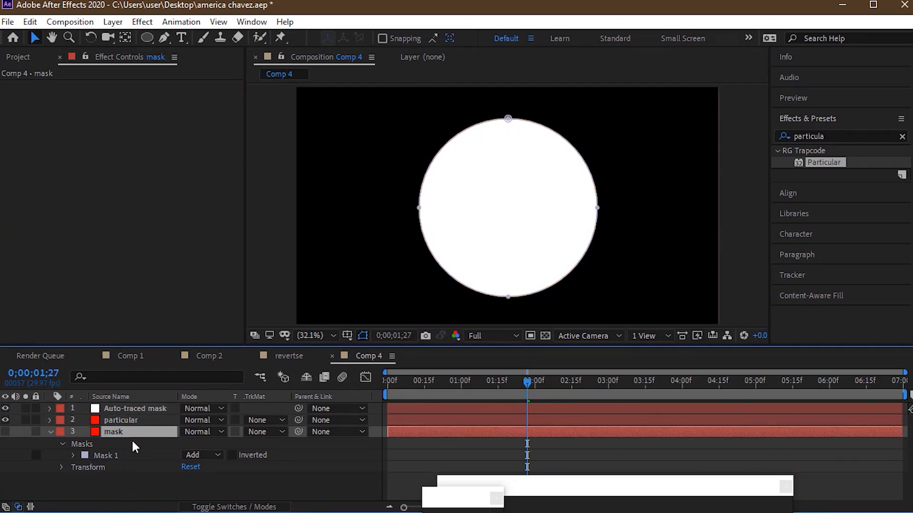
- Select the particular layer and expand the Emitter (Master) settings of its Particular effect
click(127, 408)
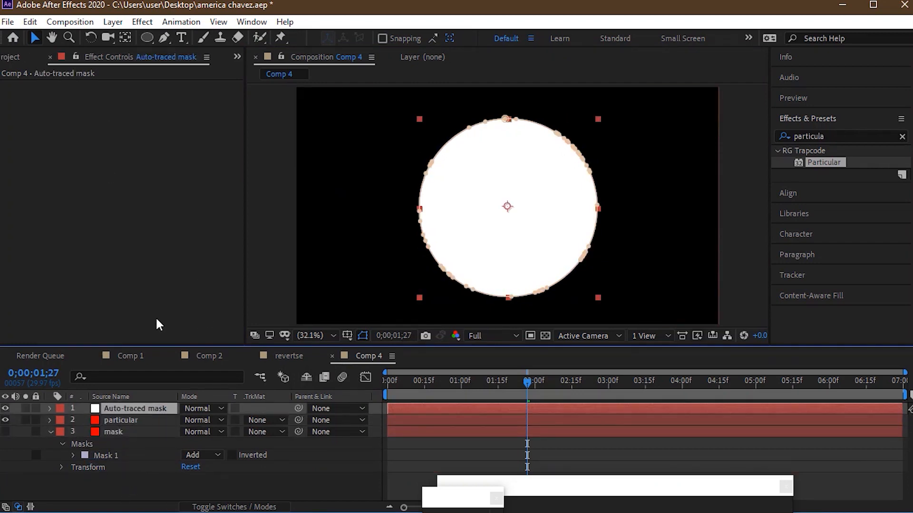
click(141, 418)
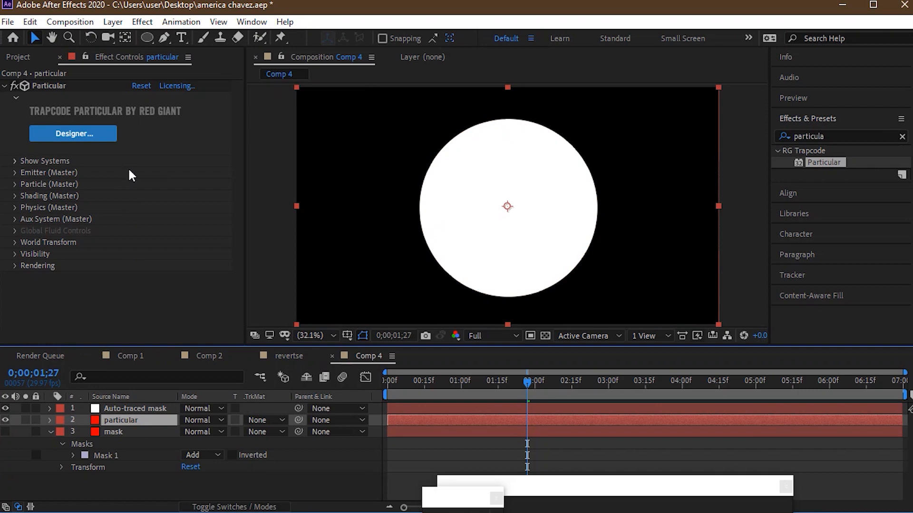
click(15, 175)
click(15, 173)
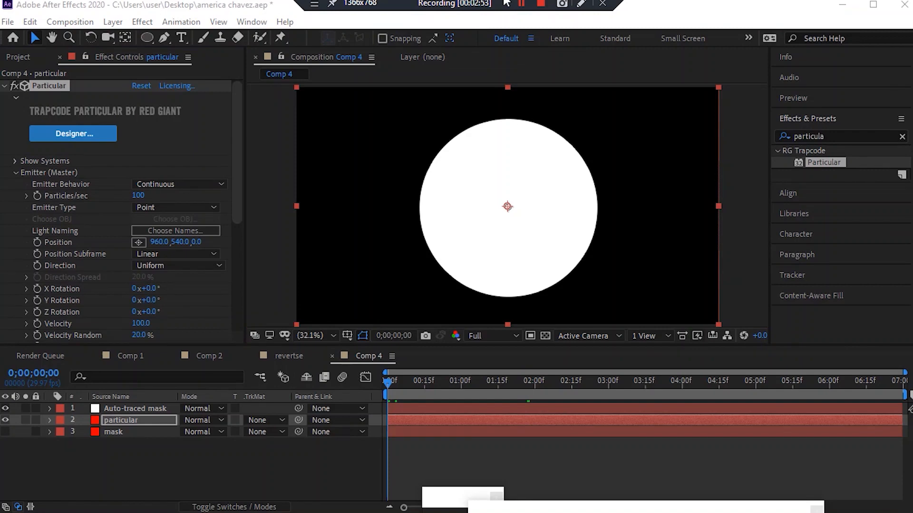
- Copy the Mask Path of Mask 1 from the mask layer
click(51, 433)
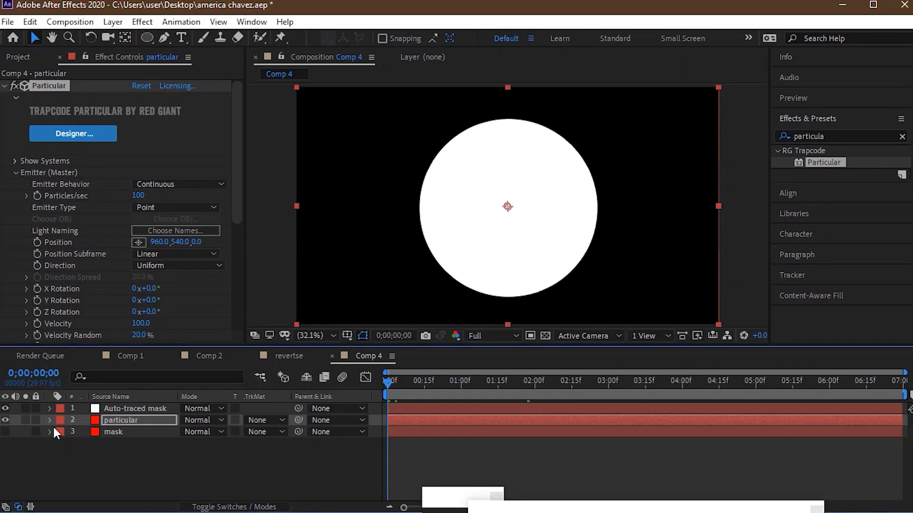
click(49, 429)
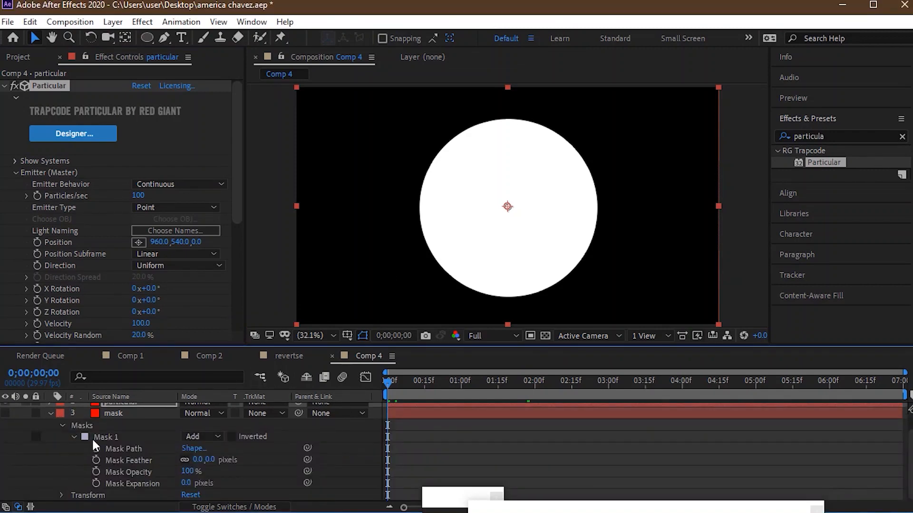
click(123, 448)
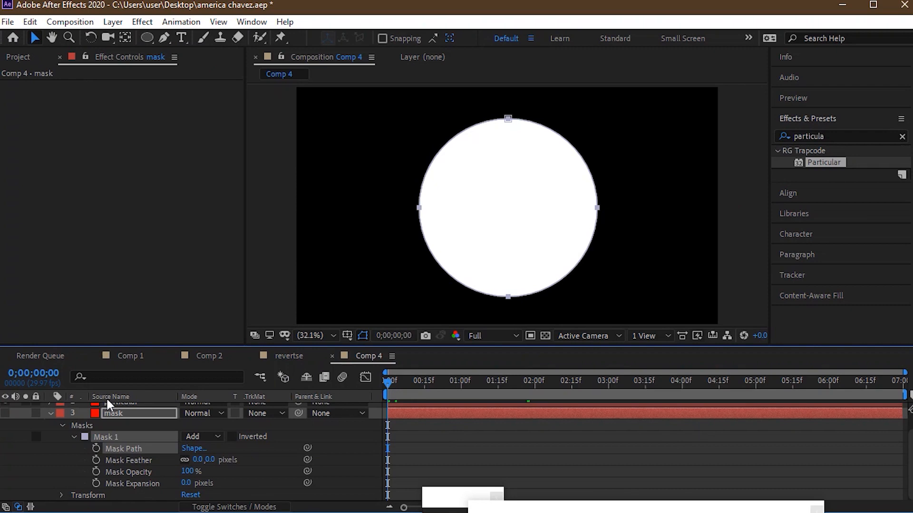
click(50, 414)
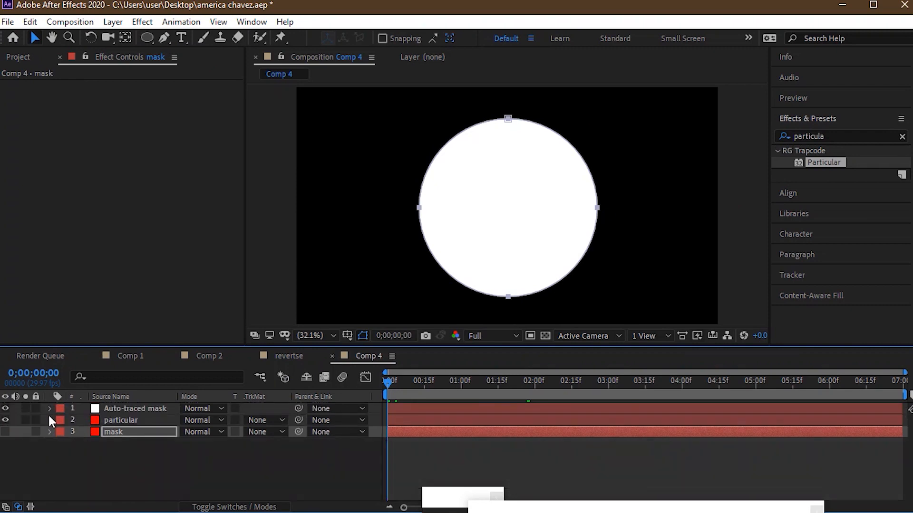
- Paste the copied mask path into the emitter's Position property in the Particular effect
click(49, 420)
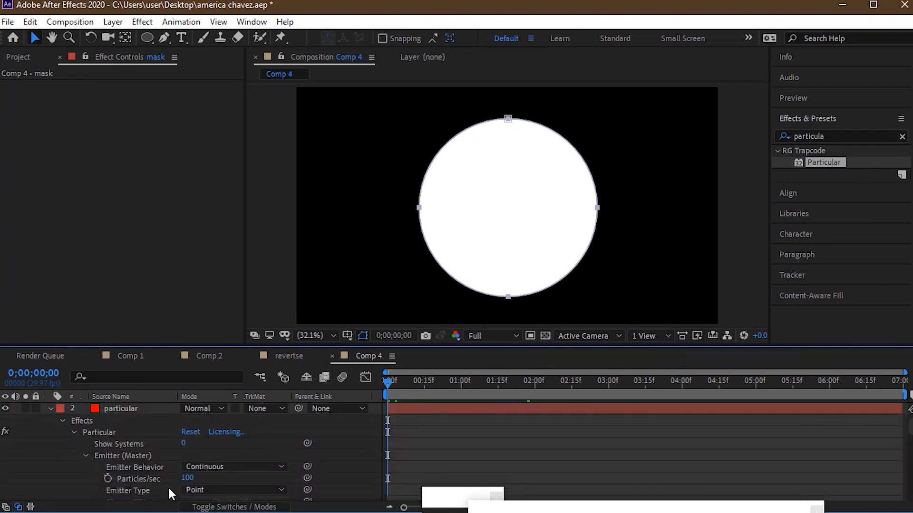
scroll(190, 452, down, 3)
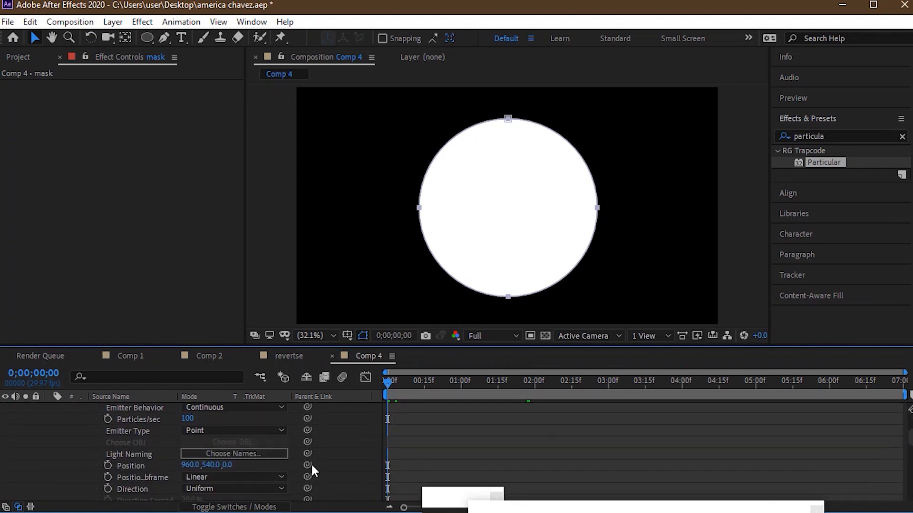
click(127, 467)
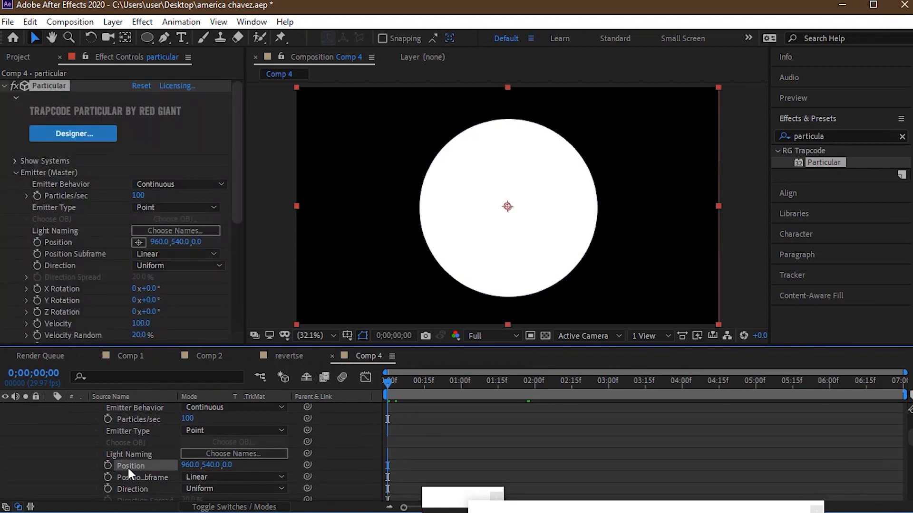
key(ctrl+v)
scroll(909, 409, up, 3)
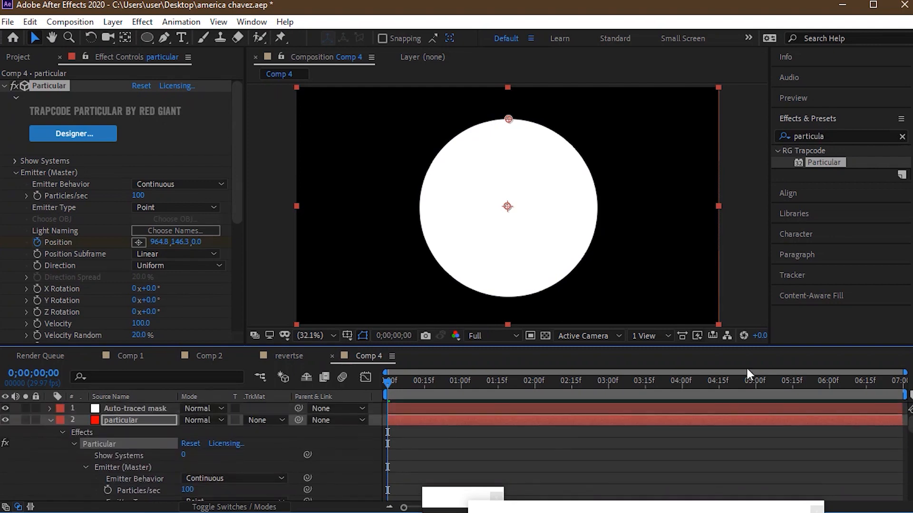
- Hide the Auto-traced mask layer and move it below the mask layer at the end of the layer stack
click(6, 408)
click(138, 409)
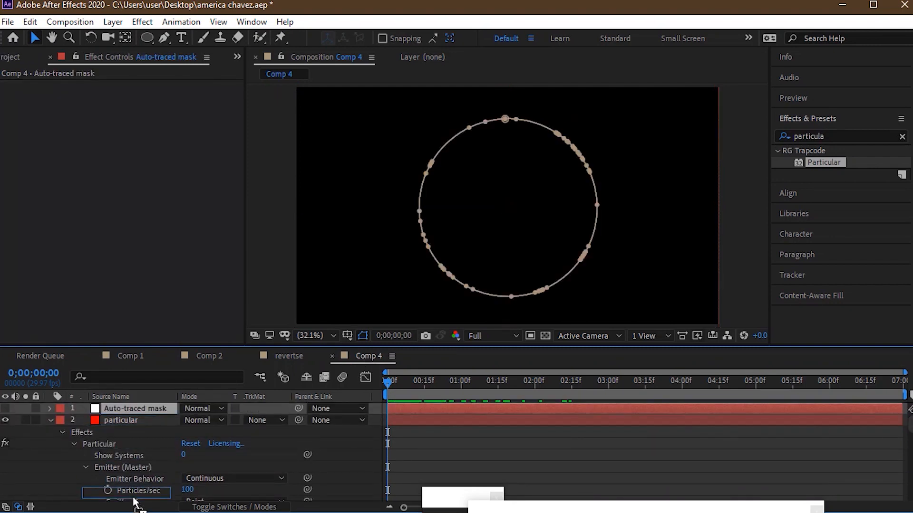
drag(133, 504, 134, 503)
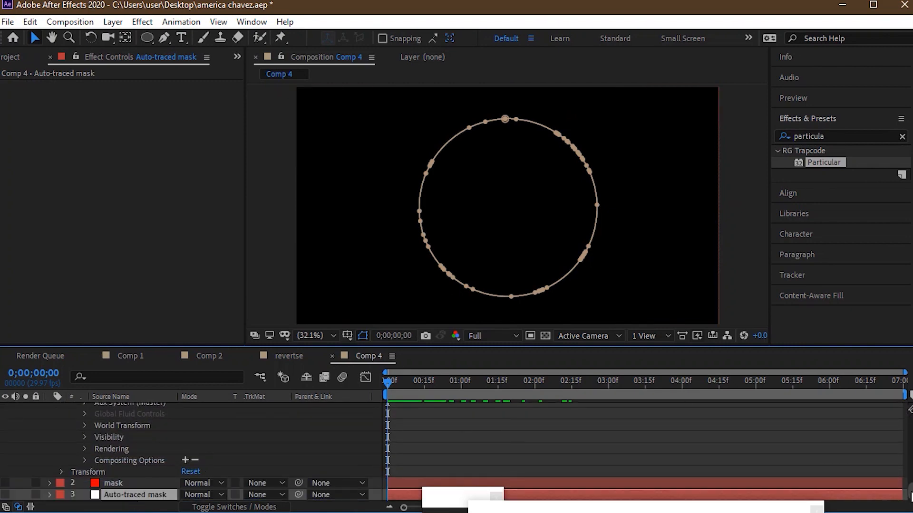
- Preview the emitter's motion by scrubbing the timeline to about 4 seconds and back to the start
scroll(373, 391, up, 10)
drag(389, 381, 689, 324)
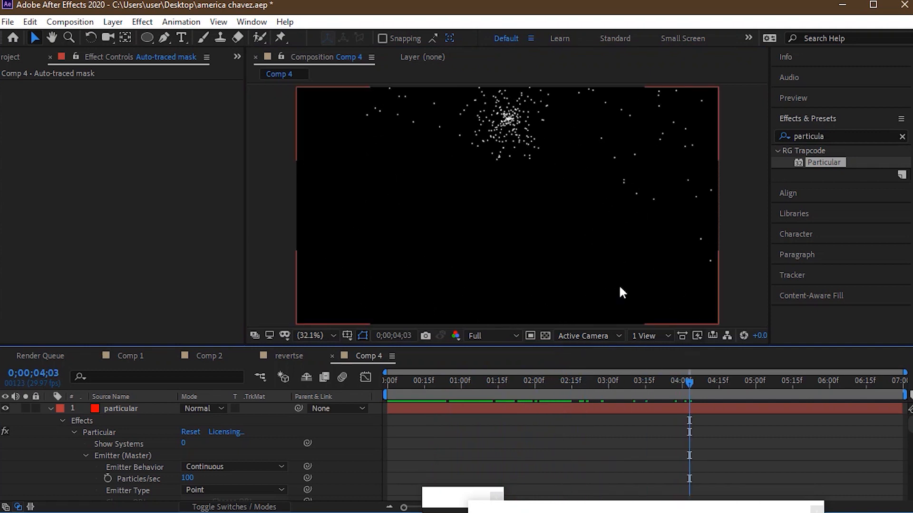
drag(463, 379, 258, 371)
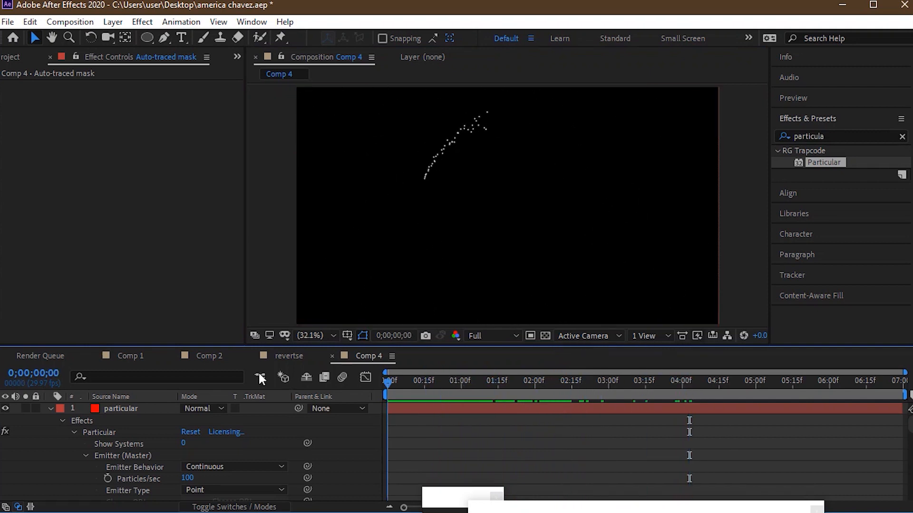
- Set Particles/sec of the particular layer's emitter to 50000 and move the playhead to 0;00;01;20 to check the trail
click(50, 408)
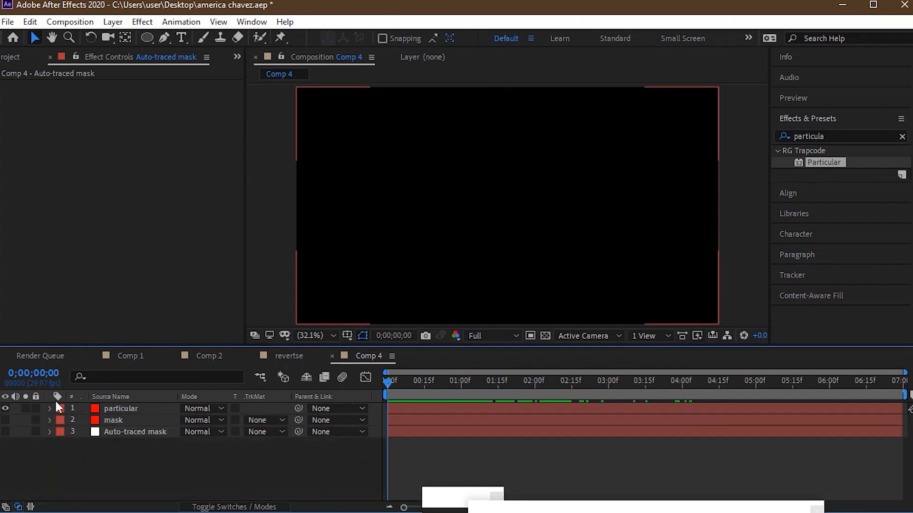
click(10, 51)
click(146, 58)
click(123, 404)
click(143, 196)
text(50000)
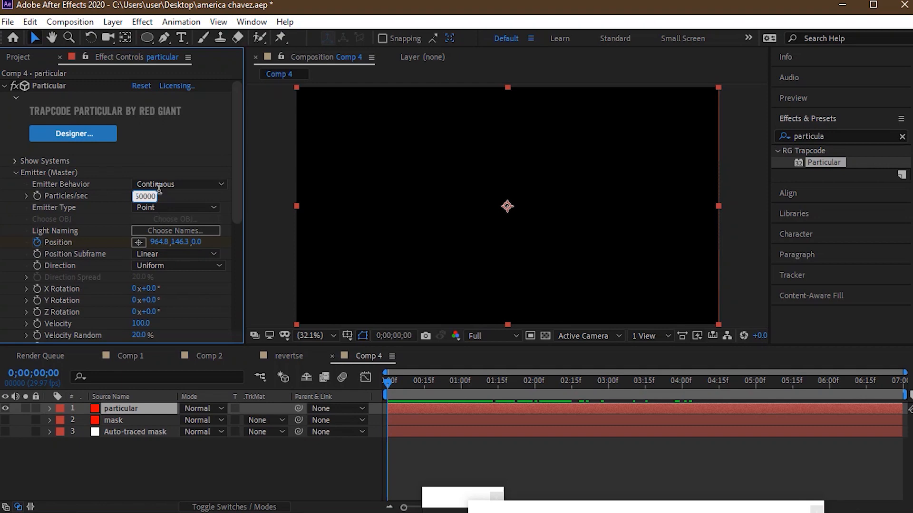
click(168, 172)
drag(444, 387, 510, 390)
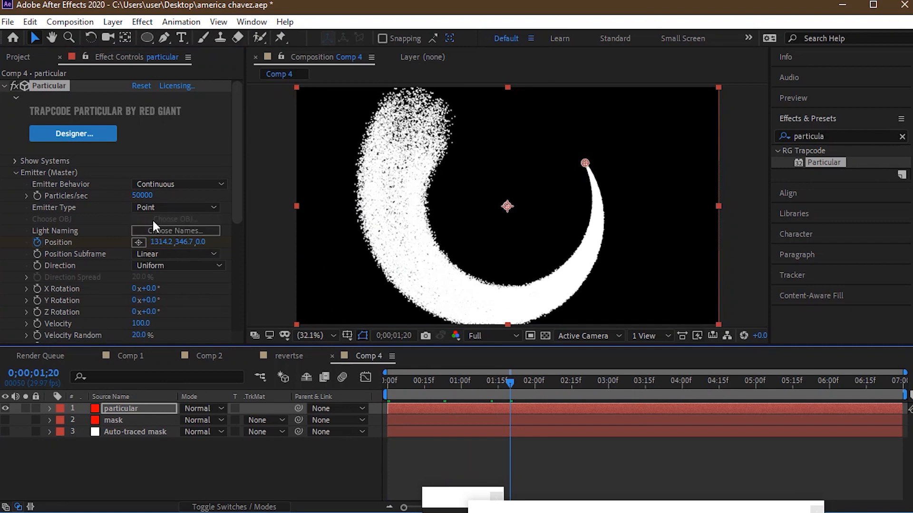
- Set the emitter's Direction to Directional and its Velocity to -250
click(162, 266)
click(193, 298)
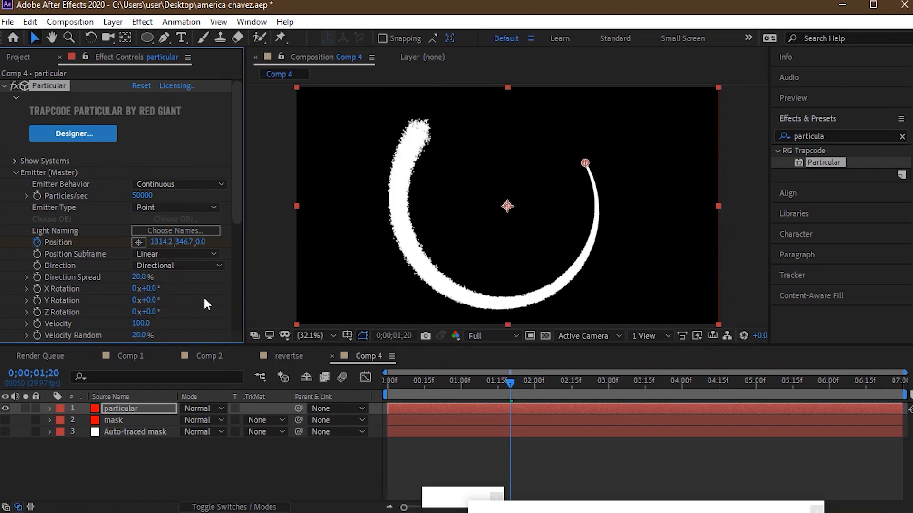
click(142, 324)
text(-250)
key(Return)
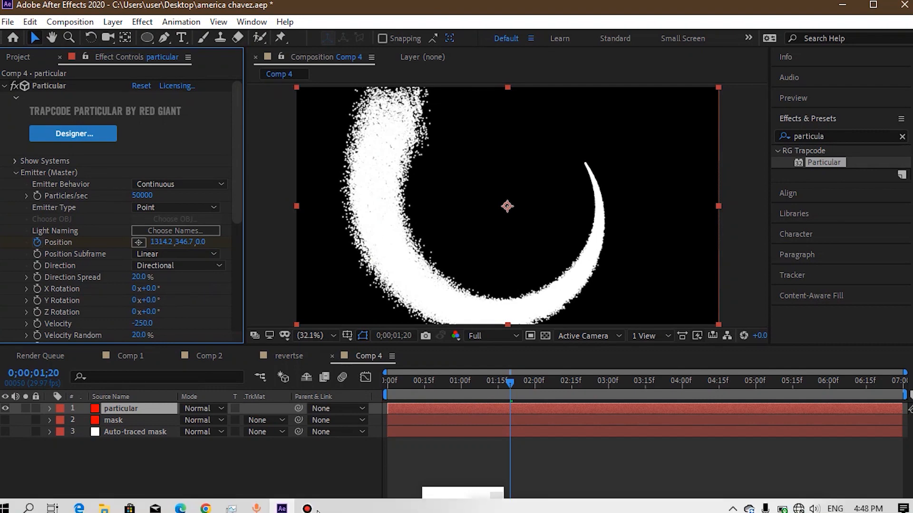
click(307, 511)
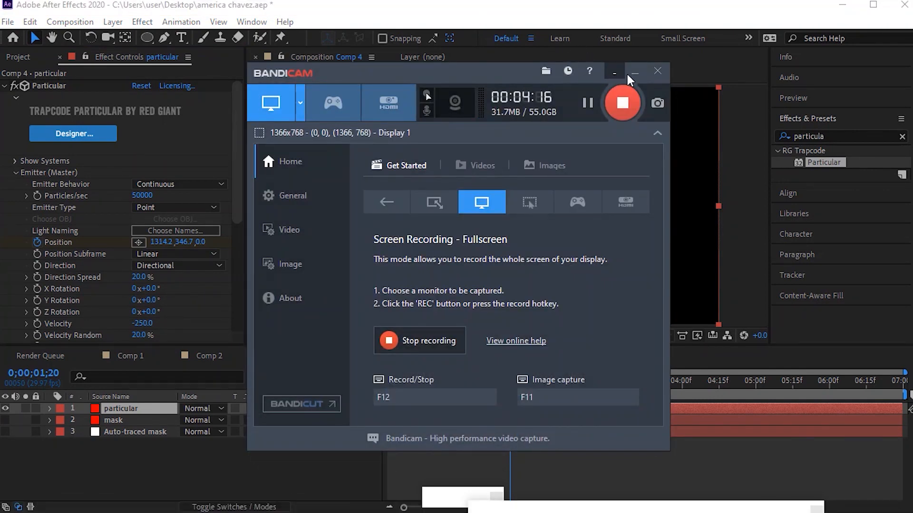
click(635, 72)
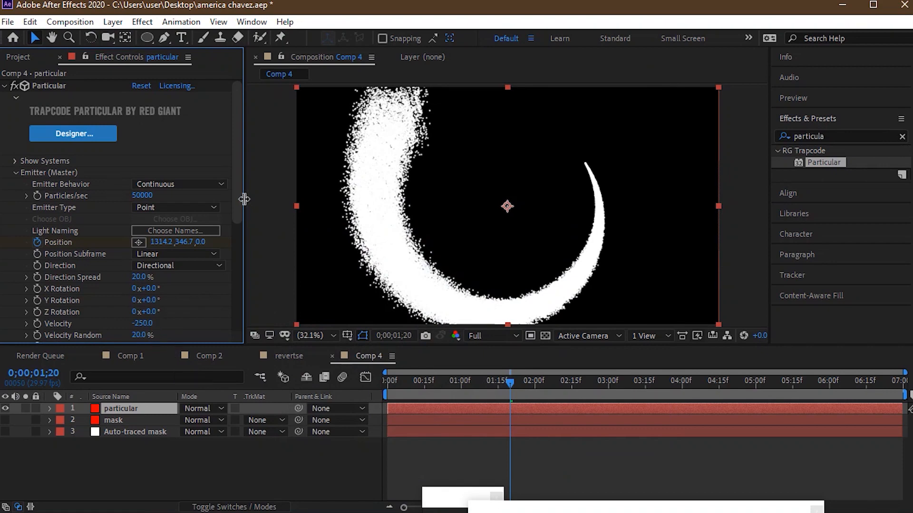
- Add the expression wiggle(1,5) to the emitter's Velocity from Motion and check the trail at 1 and 2 seconds
scroll(235, 209, down, 2)
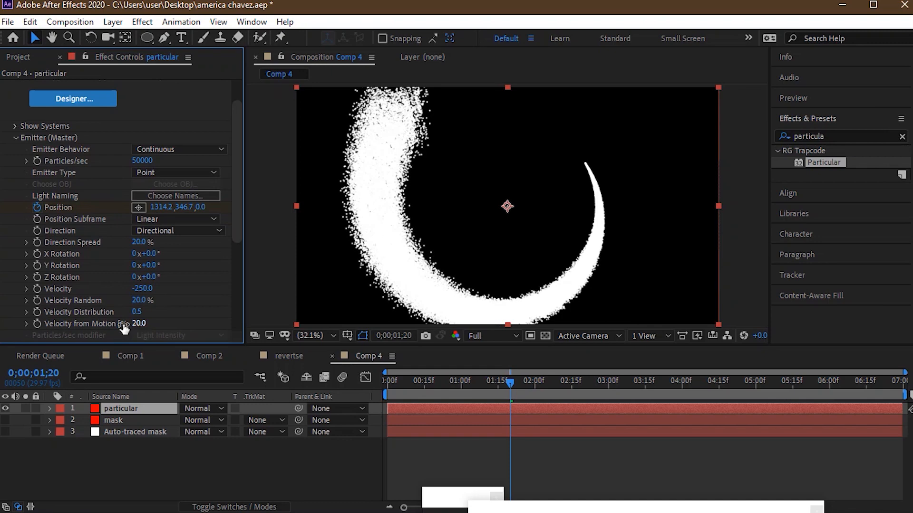
alt+click(37, 323)
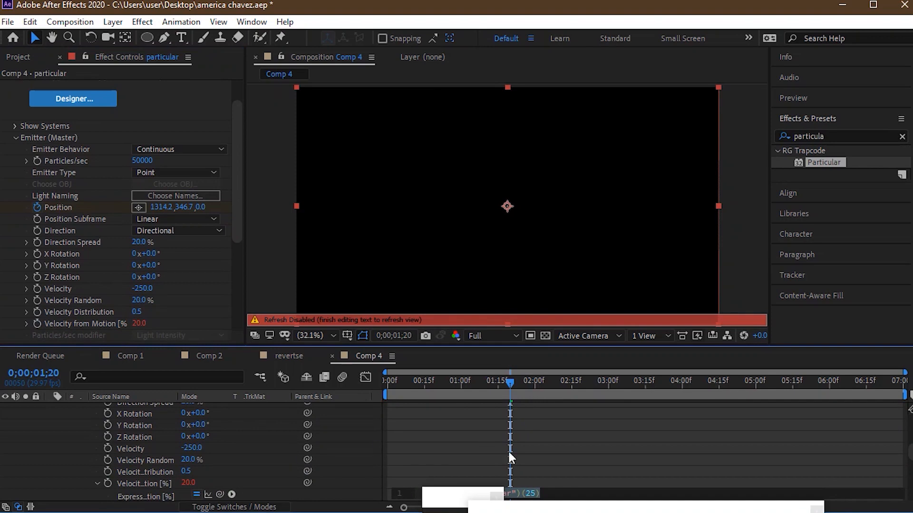
drag(447, 494, 279, 504)
click(445, 493)
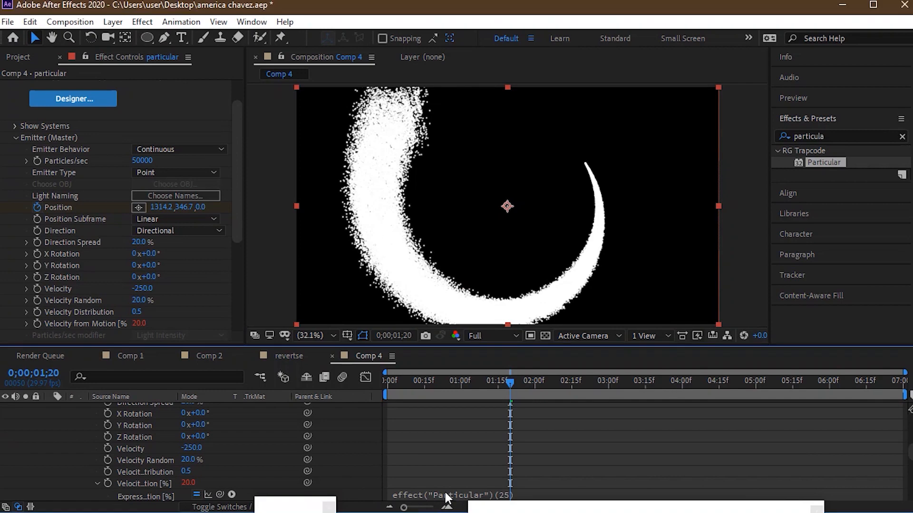
click(444, 489)
drag(541, 493, 416, 492)
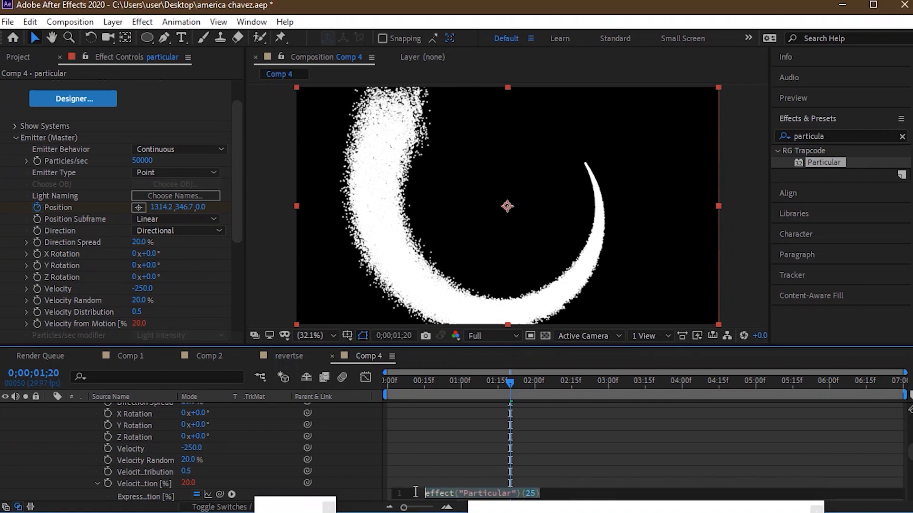
text(wi)
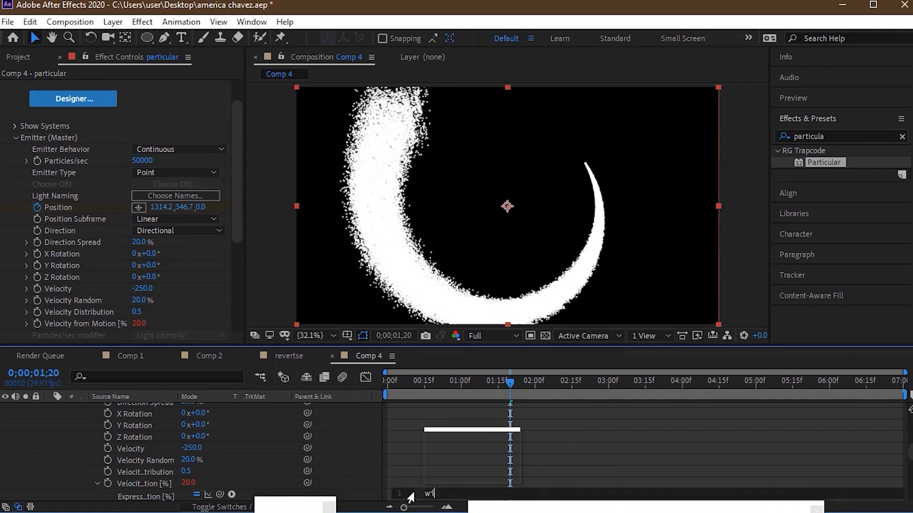
double_click(443, 468)
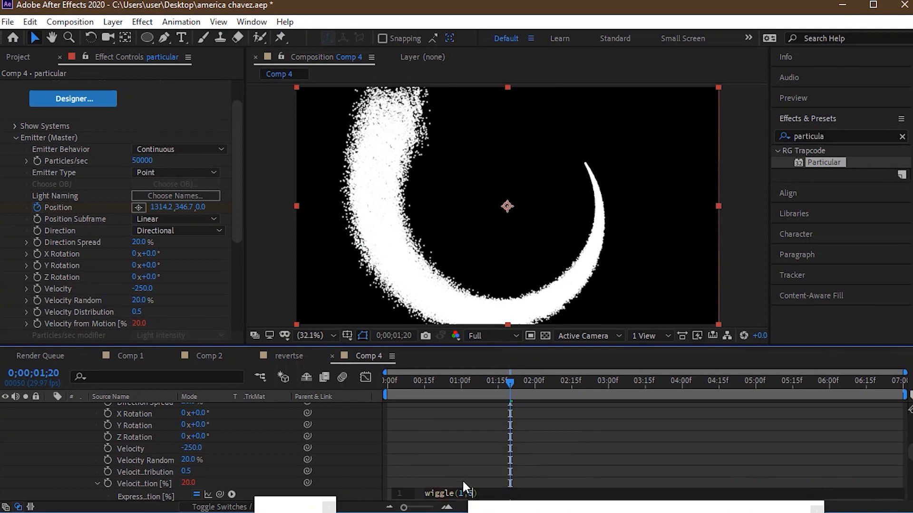
text(1,5)
click(459, 446)
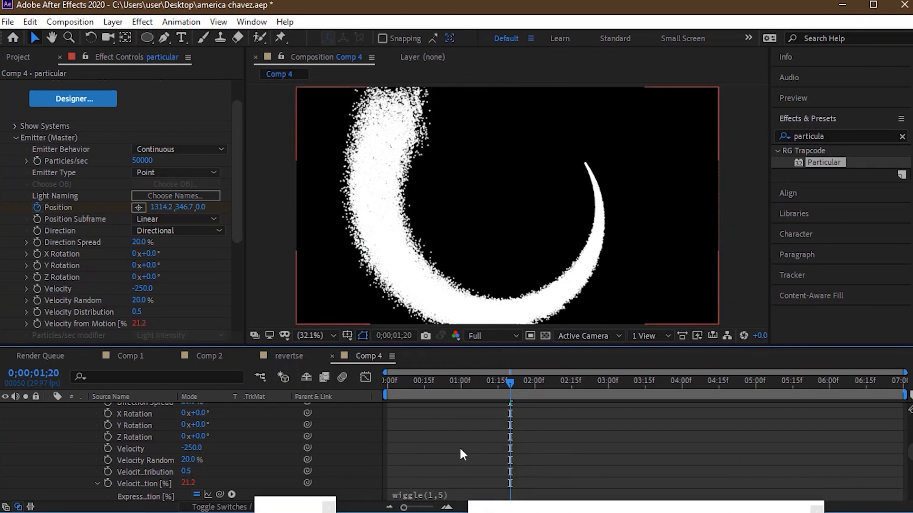
click(460, 381)
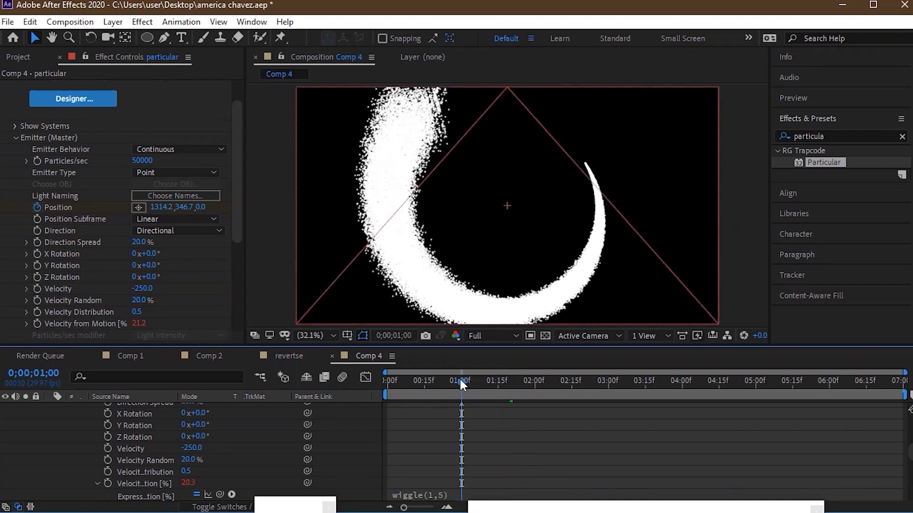
click(534, 393)
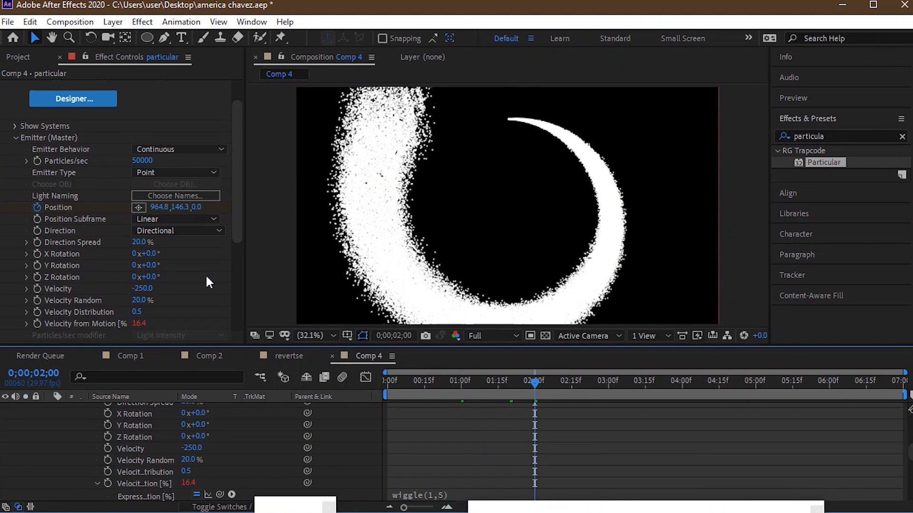
- Change the Emitter Type of the Particular effect to Box
mouse_move(235, 204)
mouse_down()
mouse_move(234, 216)
mouse_move(235, 206)
mouse_up()
click(177, 163)
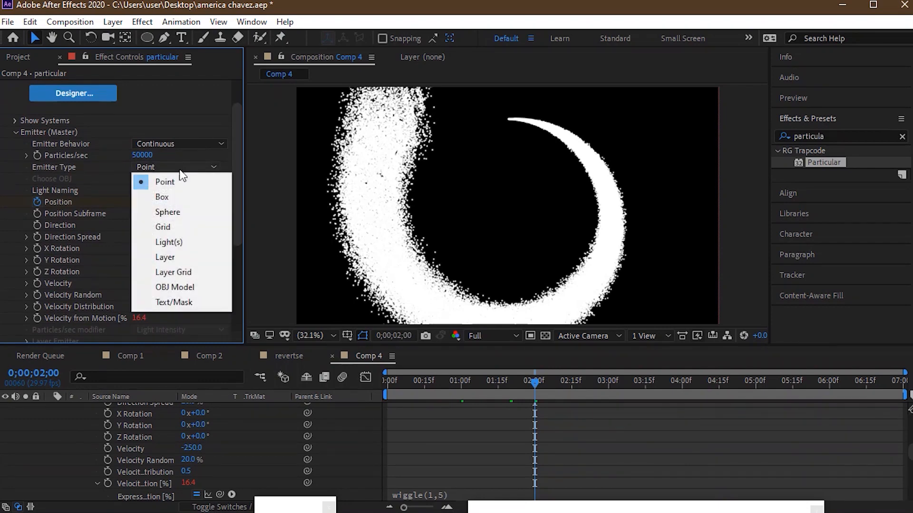
click(173, 196)
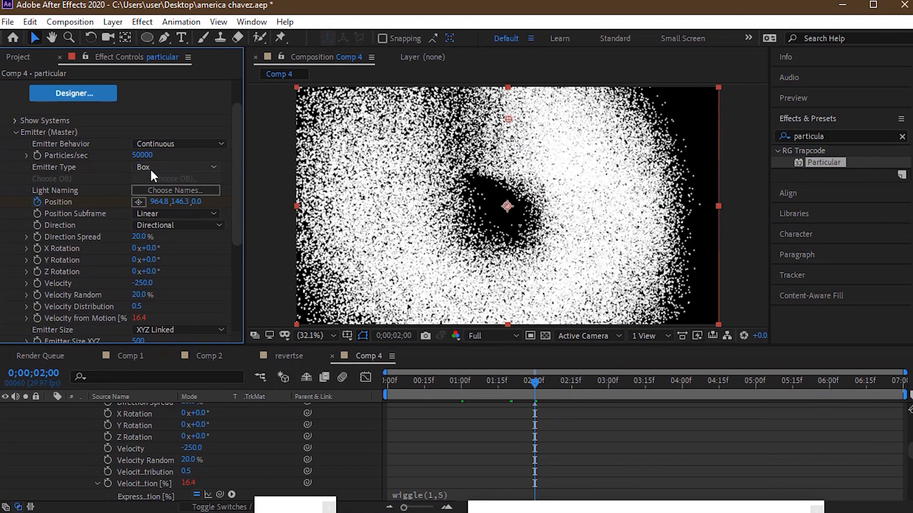
- Switch Emitter Size to XYZ Individual and set Emitter Size X to 20, Y to 20 and Z to 100
drag(232, 169, 223, 250)
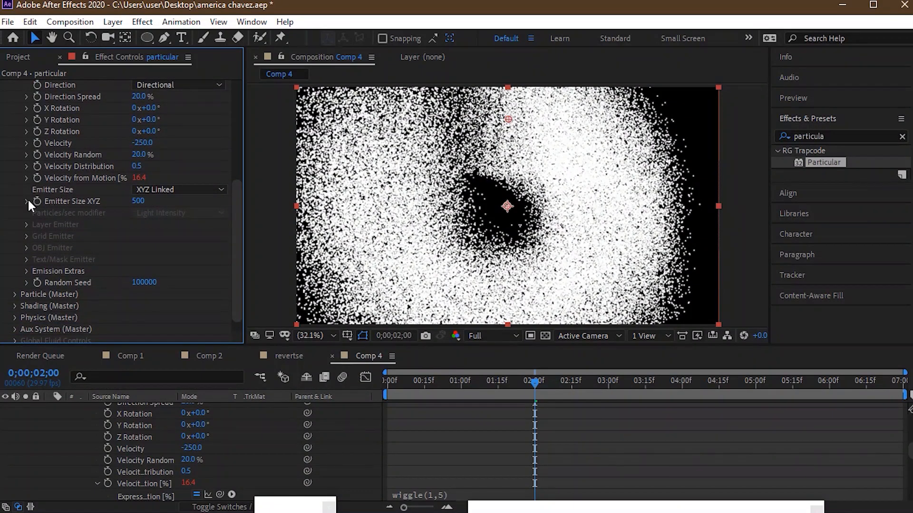
click(142, 190)
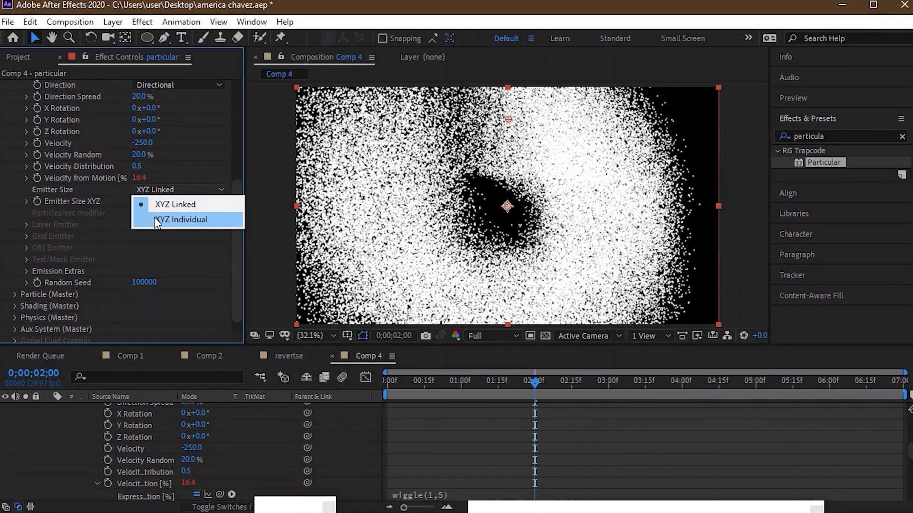
click(154, 219)
click(138, 202)
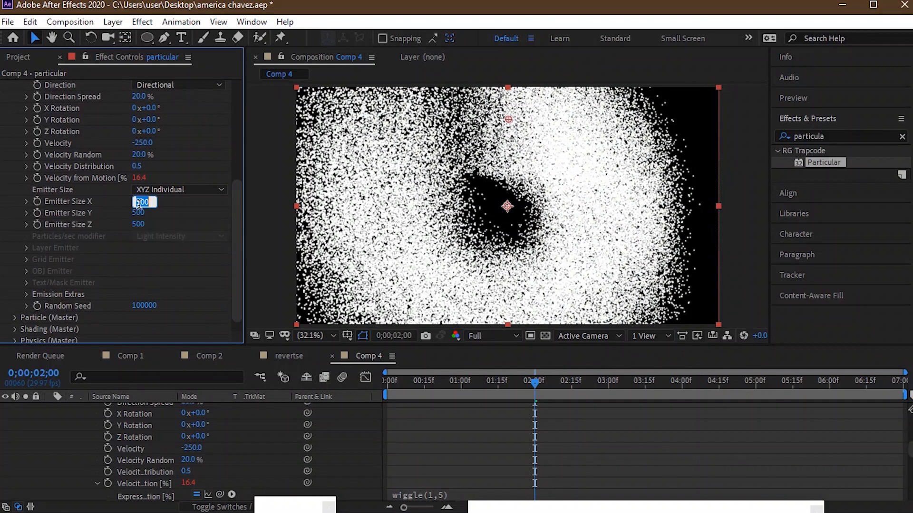
text(20)
click(139, 213)
text(20)
key(Return)
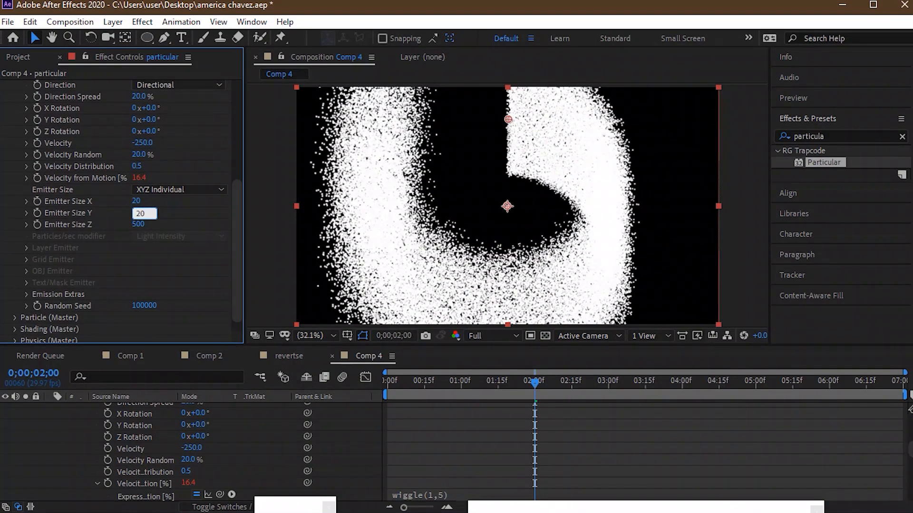
click(139, 224)
text(100)
key(Return)
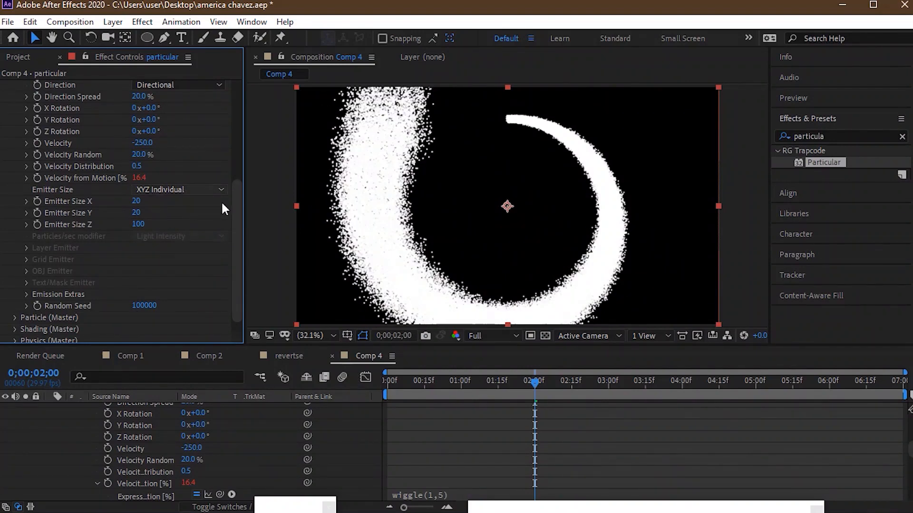
- Set the emitter's Velocity Random to 100%
drag(239, 198, 237, 225)
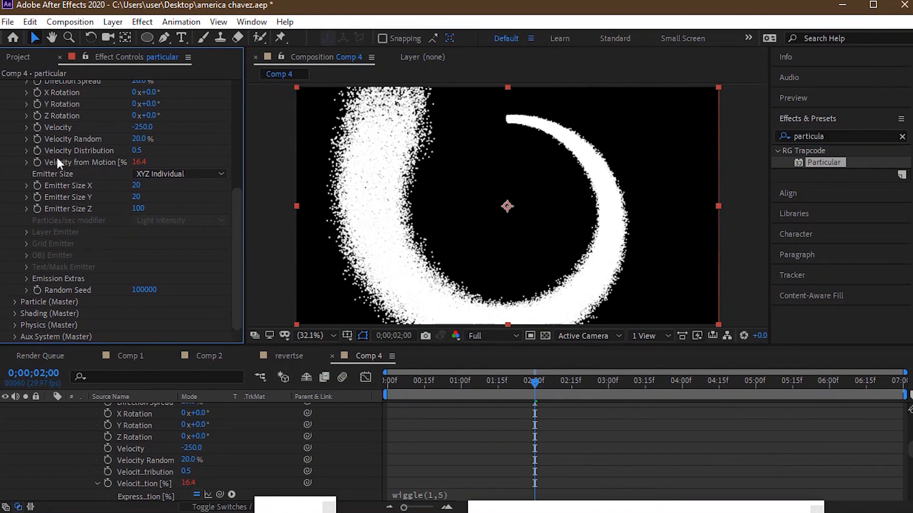
click(141, 139)
text(100)
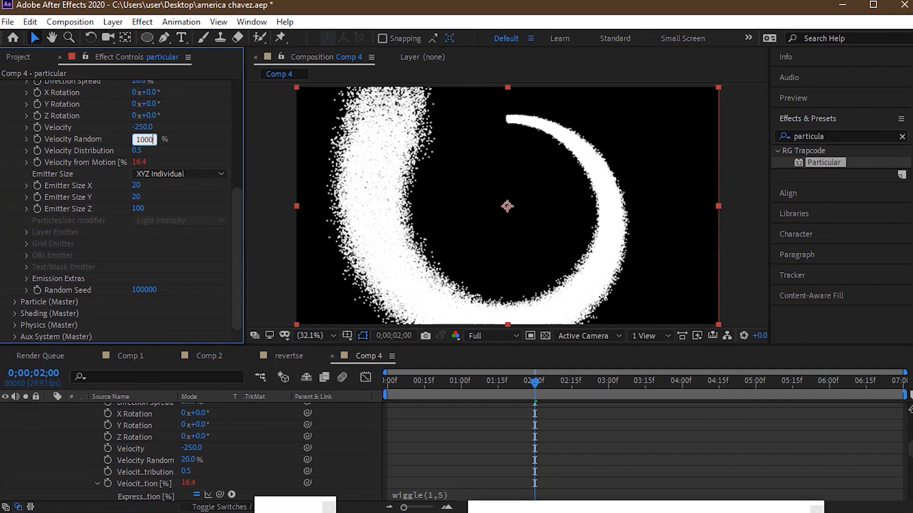
key(Return)
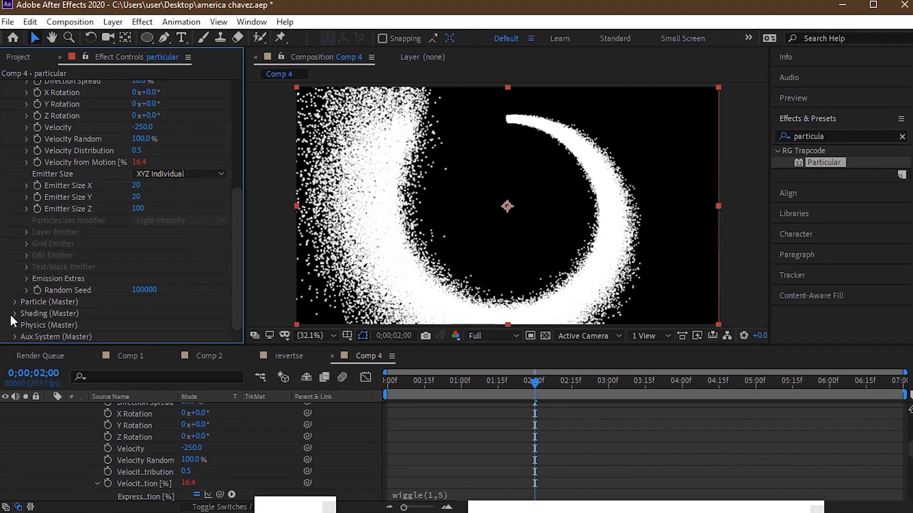
- Expand the Particle (Master) settings and set the particle Life to 1.3 seconds
click(14, 301)
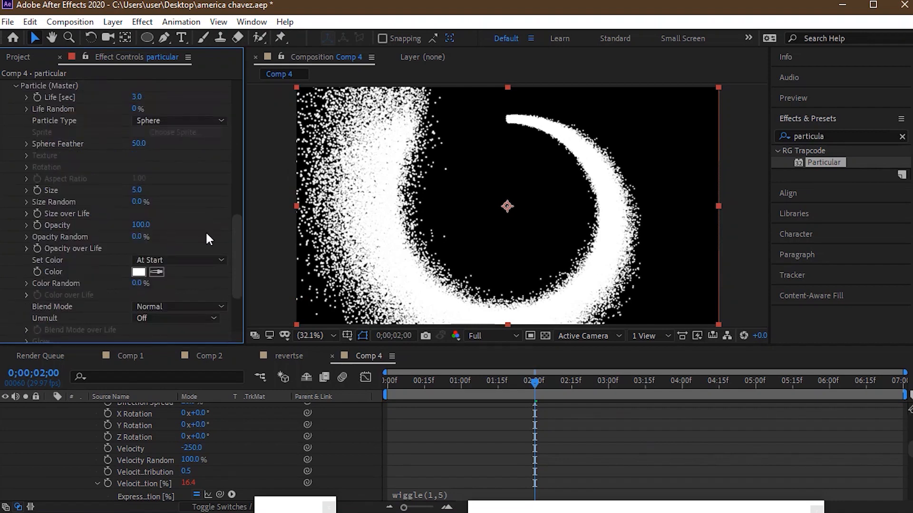
click(135, 98)
text(1.3)
key(Return)
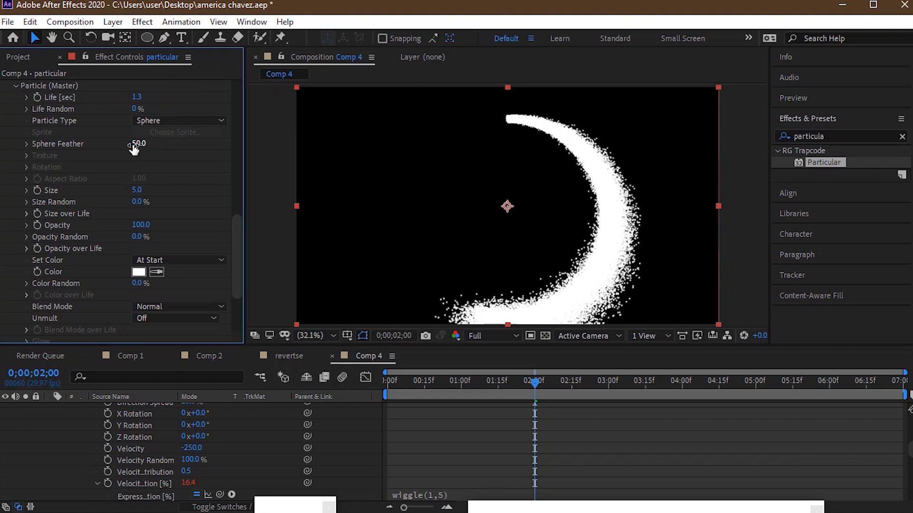
- Set the particle Size to 0.7 and Size Random to 32%
click(139, 190)
text(0.7)
key(Return)
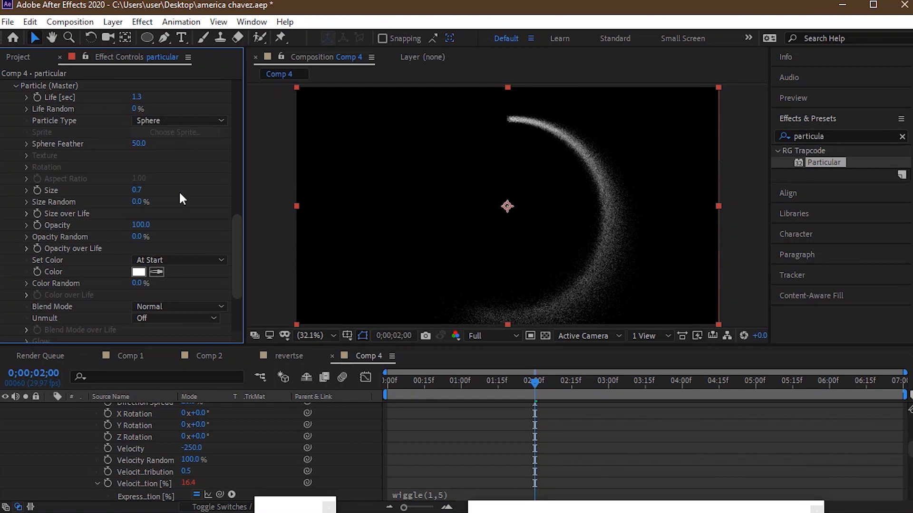
click(141, 201)
text(32)
key(Return)
- Set the particle Opacity to 80
click(139, 226)
text(80)
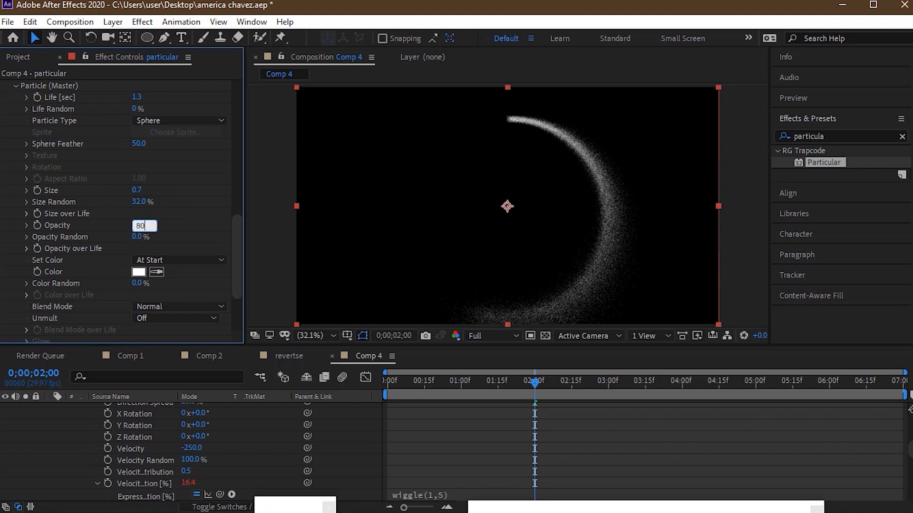
click(184, 224)
drag(236, 235, 239, 256)
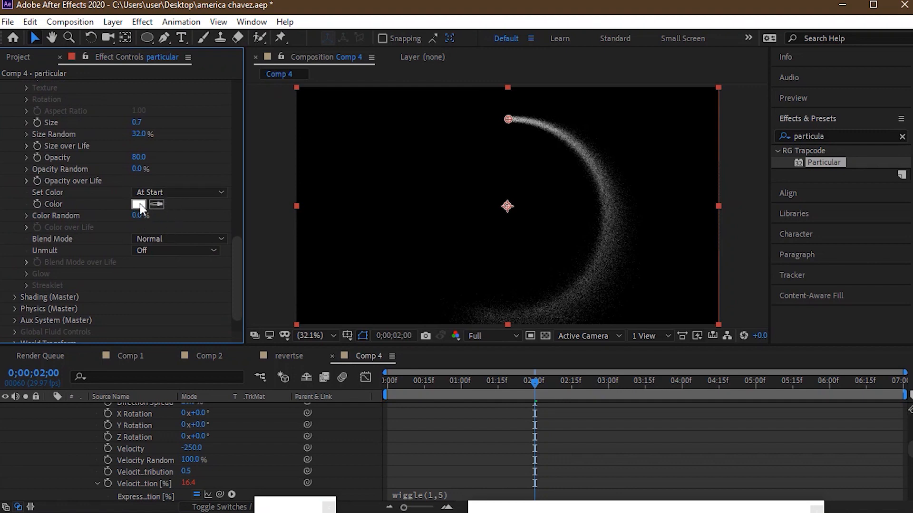
- Expand the Physics (Master) settings and set Gravity to 50
click(16, 309)
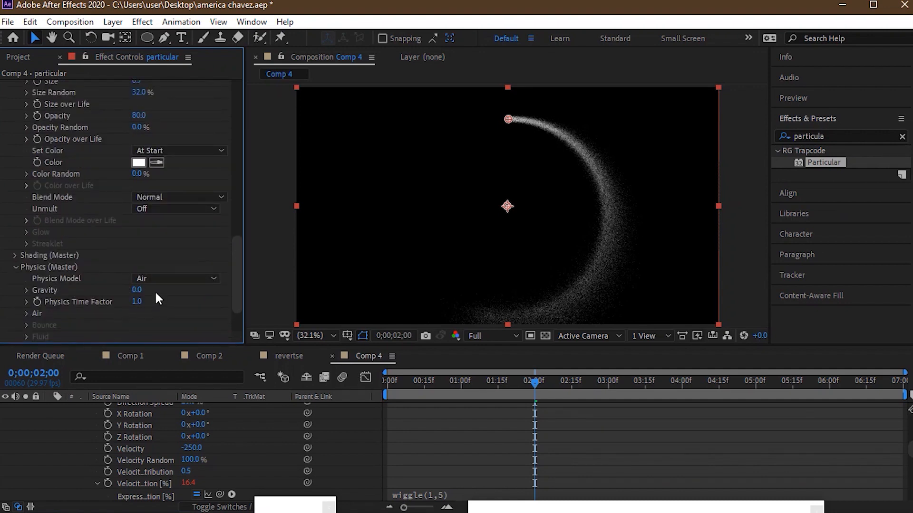
click(139, 291)
text(50)
key(Return)
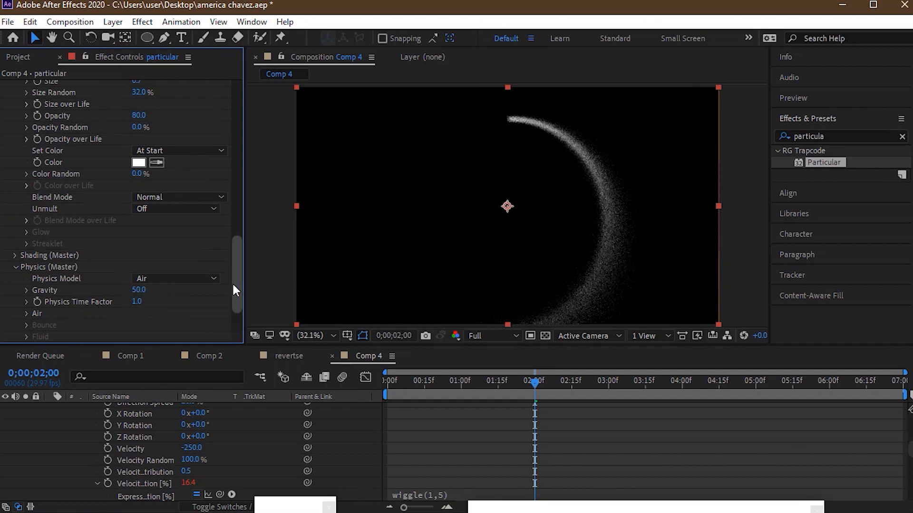
- Show only the particular layer's keyframed properties and move the last emitter Position keyframe to about 1 second
scroll(232, 312, down, 3)
scroll(233, 293, up, 2)
drag(234, 281, 232, 209)
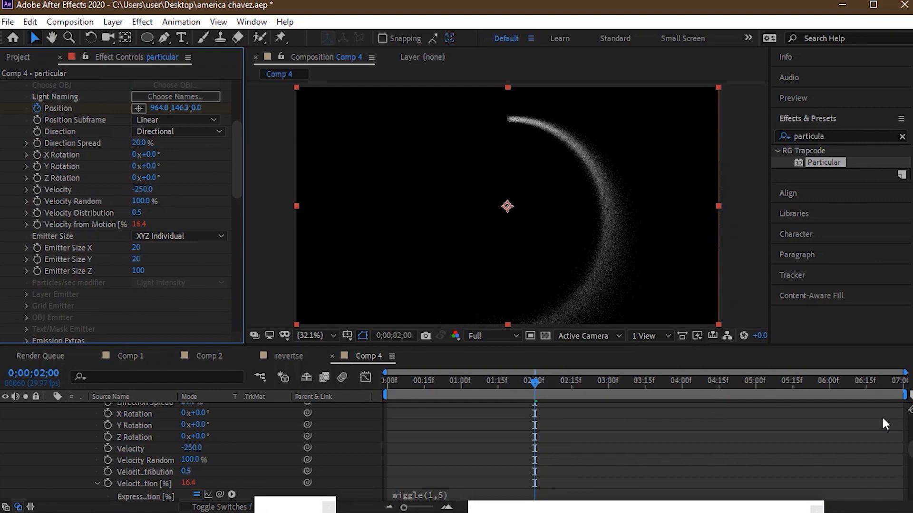
scroll(910, 449, up, 5)
scroll(909, 419, up, 2)
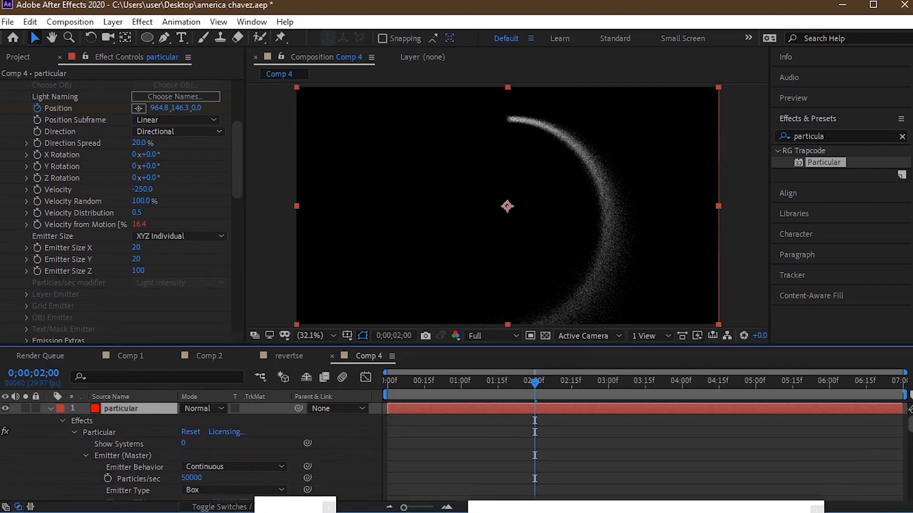
click(50, 408)
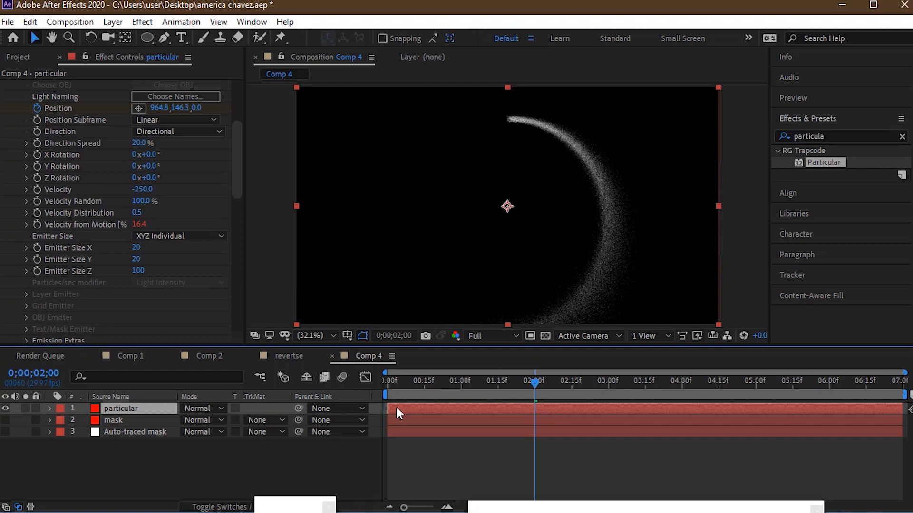
key(u)
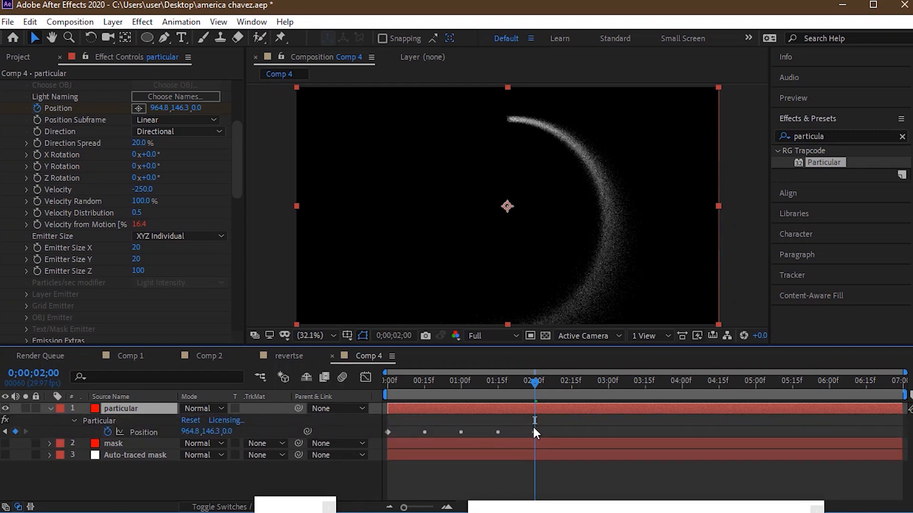
click(539, 428)
drag(533, 431, 459, 430)
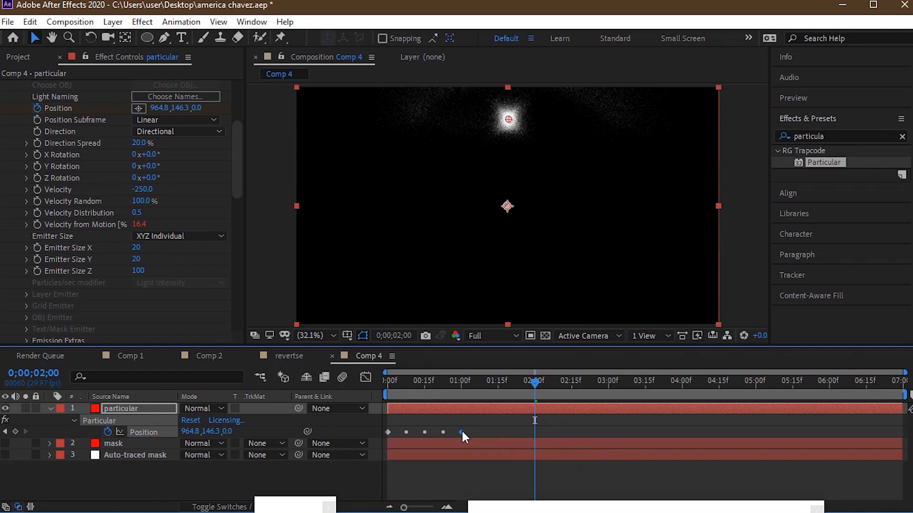
mouse_move(461, 430)
mouse_down()
mouse_move(434, 432)
mouse_move(459, 432)
mouse_up()
mouse_move(427, 386)
mouse_down()
mouse_move(419, 384)
mouse_move(426, 381)
mouse_up()
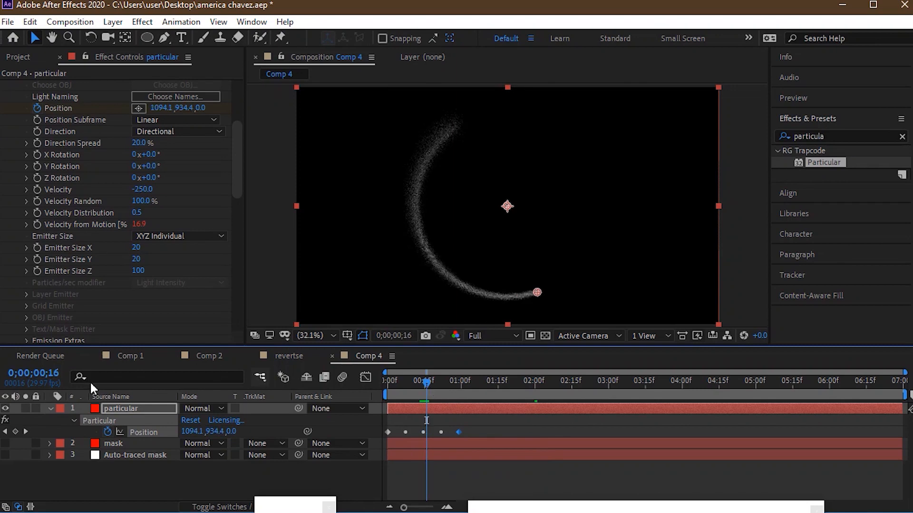
alt+click(108, 432)
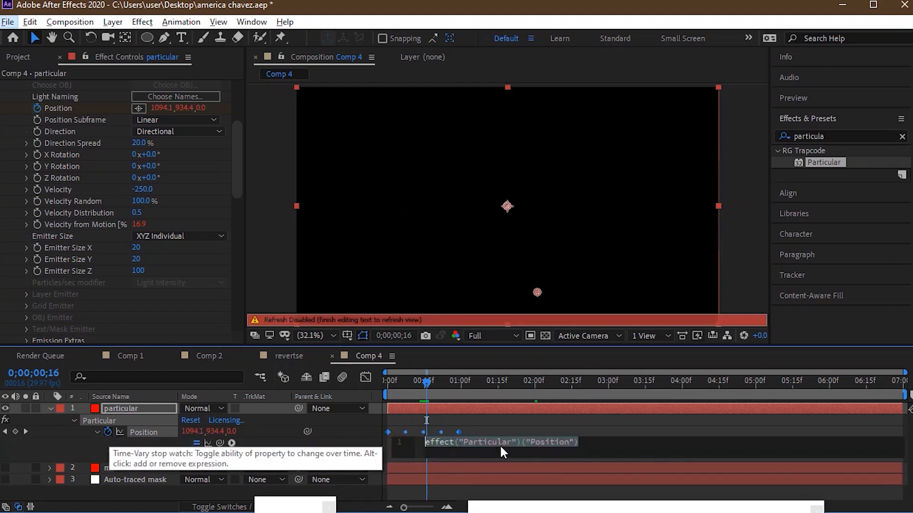
key(l)
key(o)
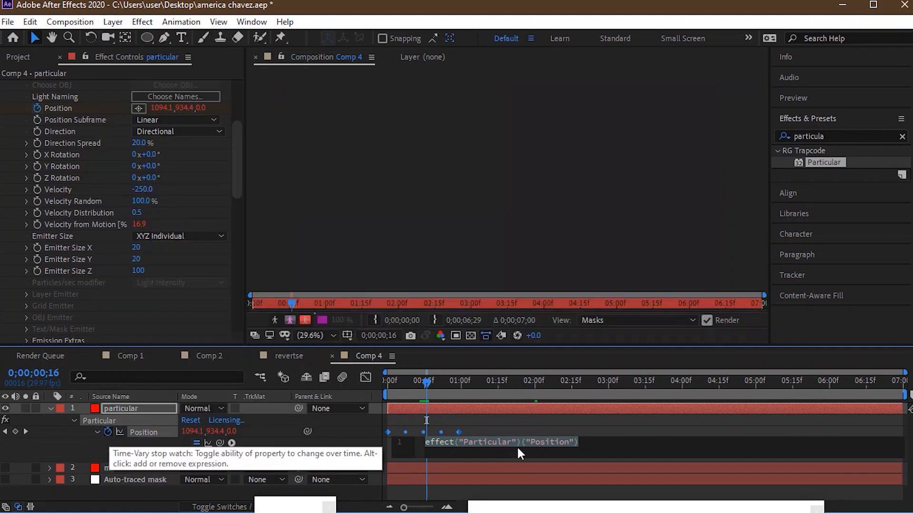
key(o)
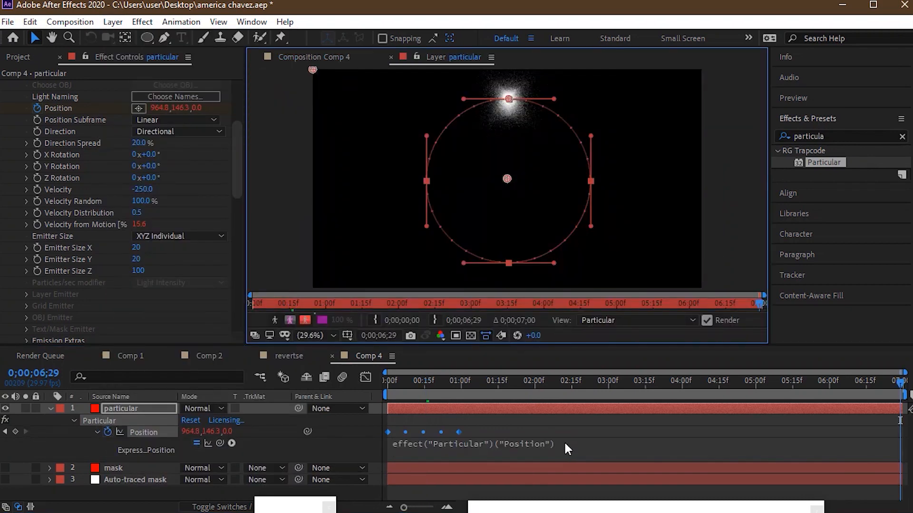
key(ctrl+z)
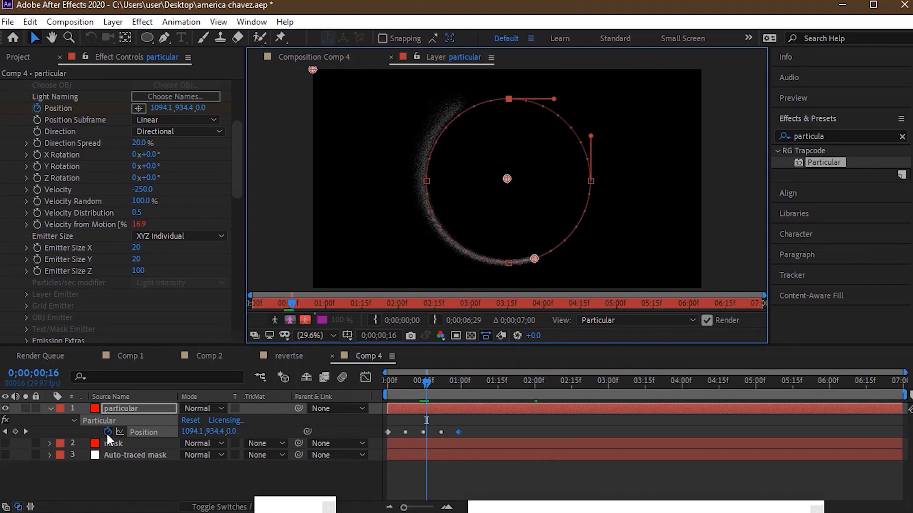
- Add the expression loopOut() to the emitter Position of the particular layer
alt+click(107, 431)
text(loop)
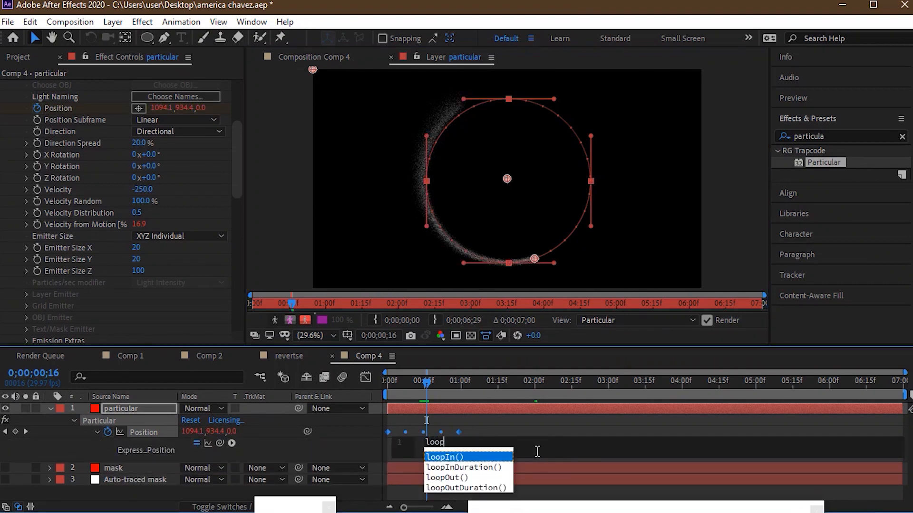
click(460, 471)
click(457, 477)
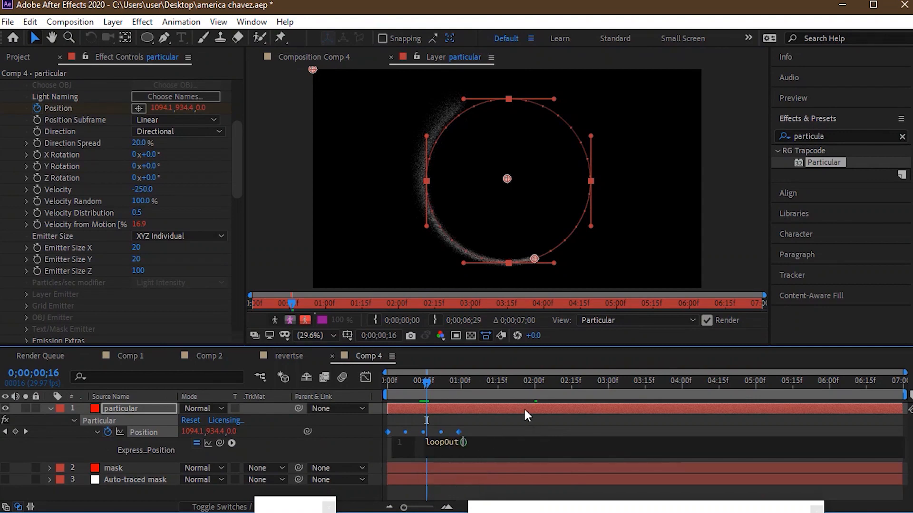
click(506, 425)
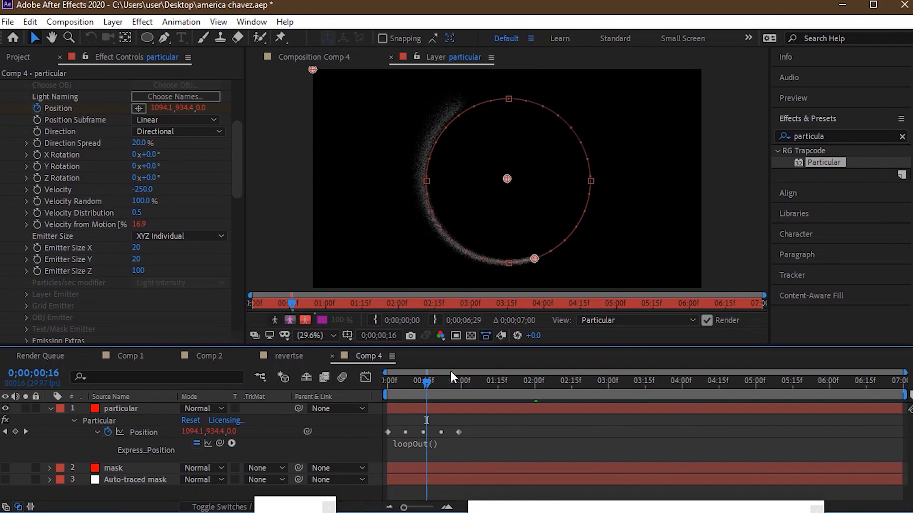
- Return to the Comp 4 composition view and scrub the timeline to about 0;00;03;27 to check the looping trail
drag(428, 384, 604, 330)
drag(546, 325, 290, 309)
click(299, 53)
drag(426, 384, 676, 319)
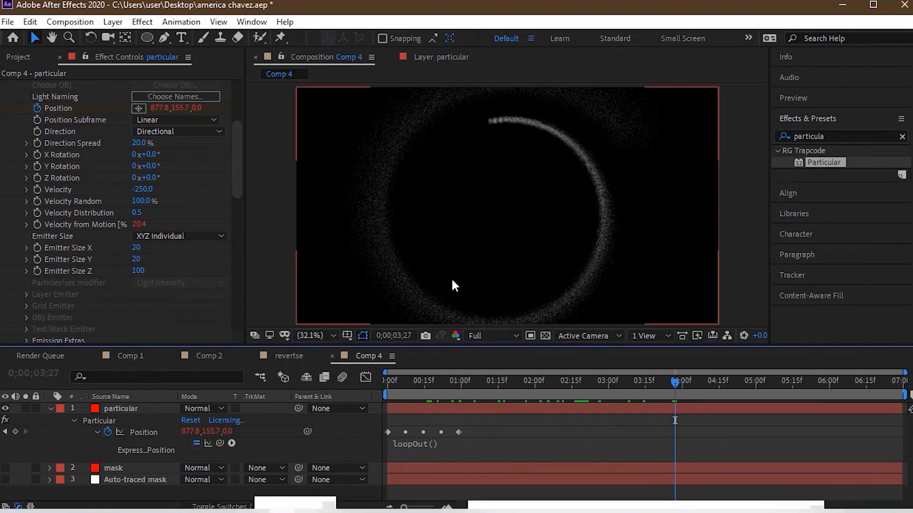
- Switch to VLC media player to watch the reference video strange.mp4 from the desktop, pausing it on the finished ring
click(843, 2)
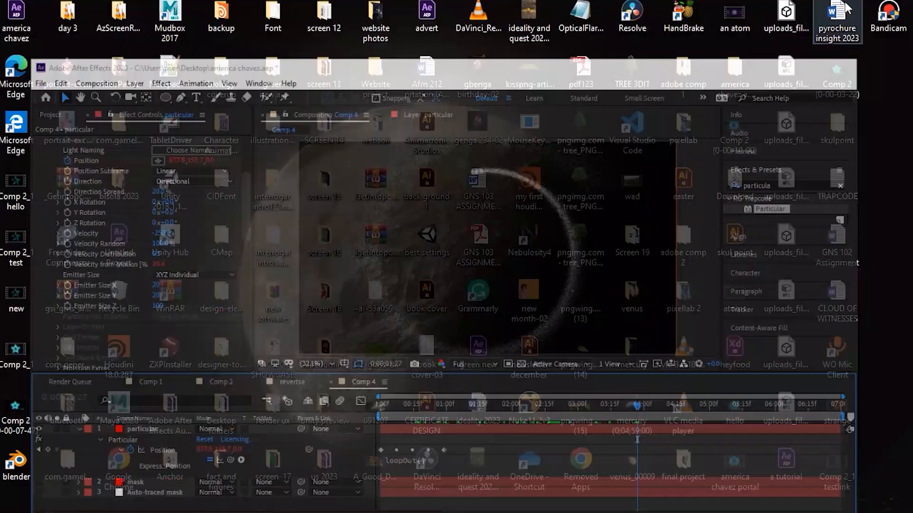
right_click(837, 418)
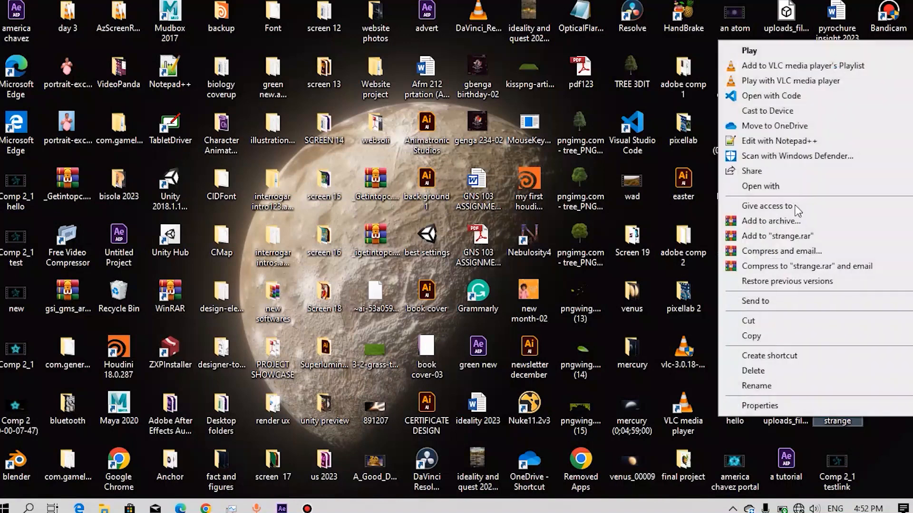
click(789, 80)
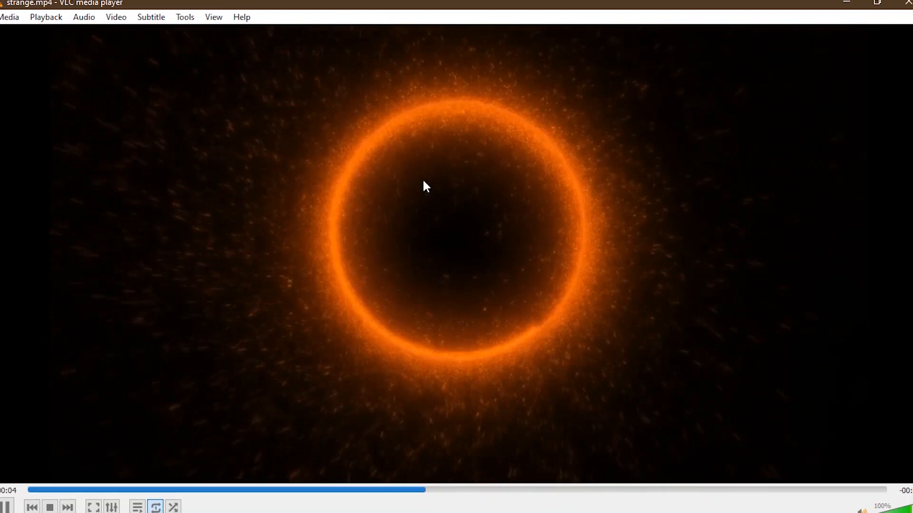
key(space)
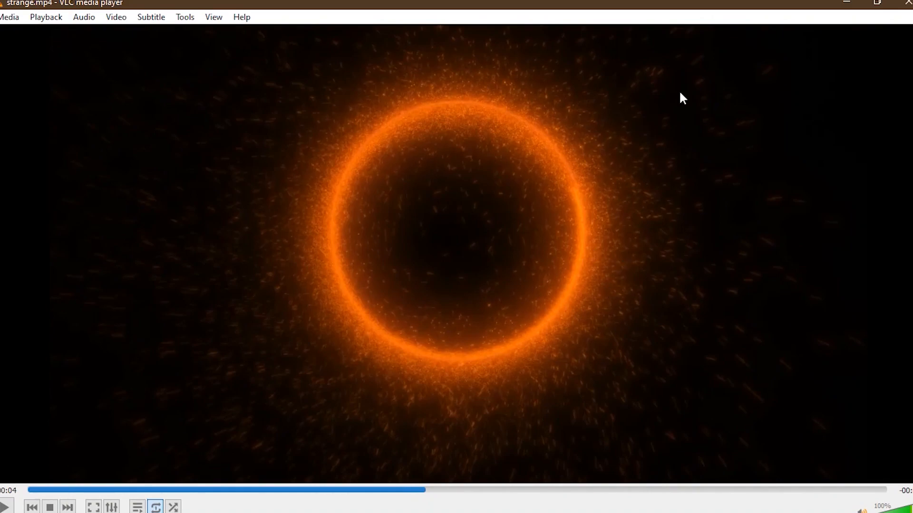
click(846, 3)
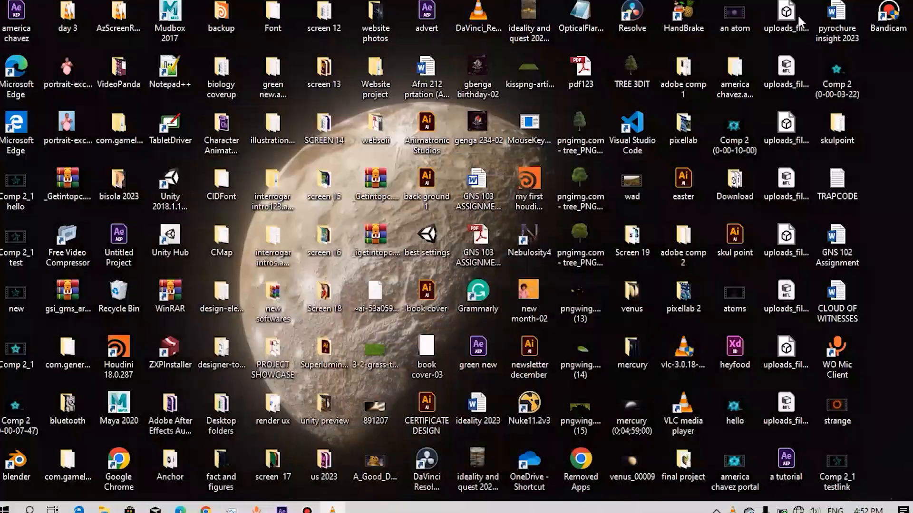
- Switch back to After Effects, collapse the particular layer and duplicate it
click(278, 507)
click(50, 409)
click(120, 408)
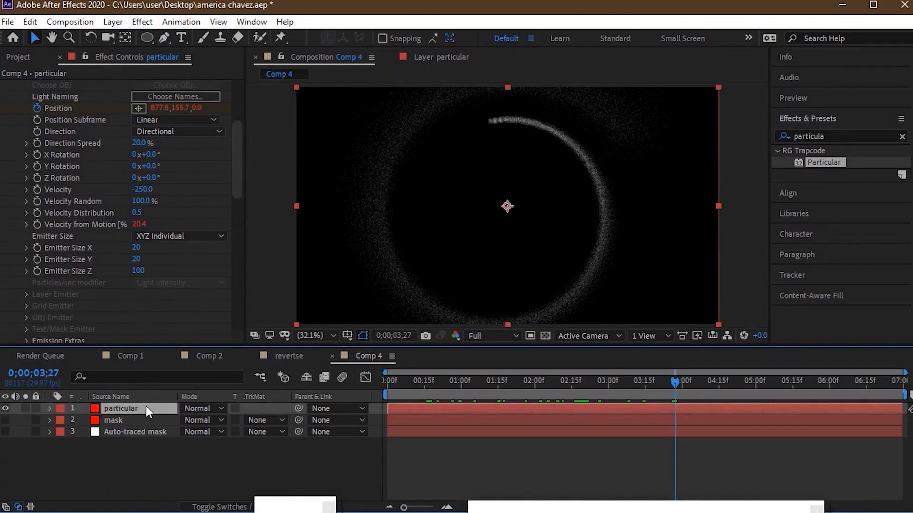
key(ctrl+d)
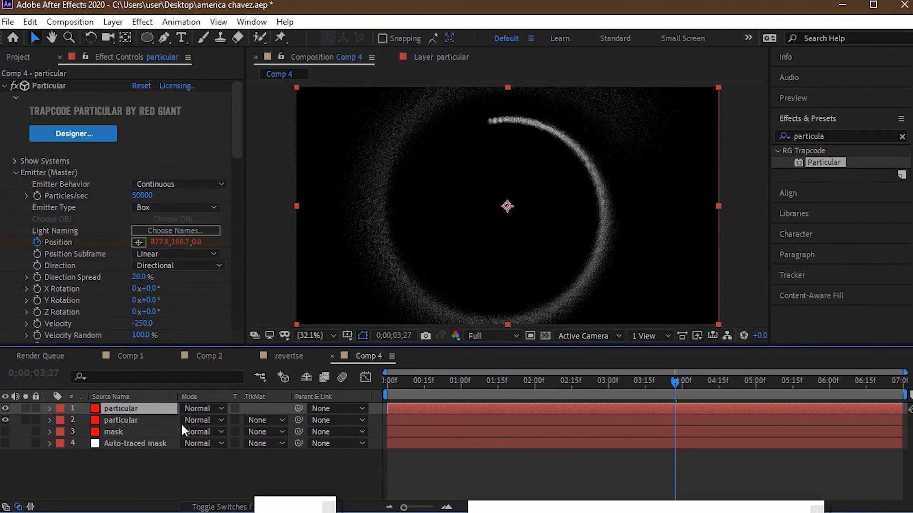
- Move the last emitter Position keyframe of both particular layers to just past the 15-frame mark
click(143, 421)
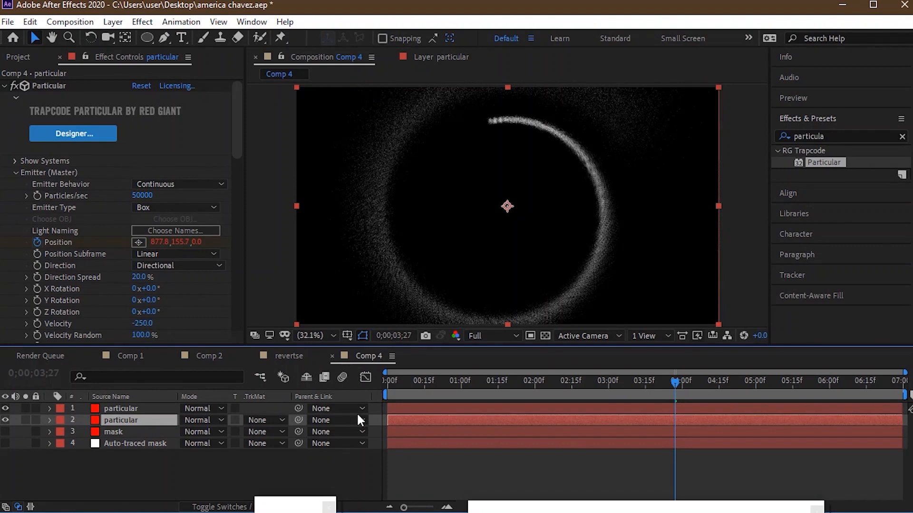
key(u)
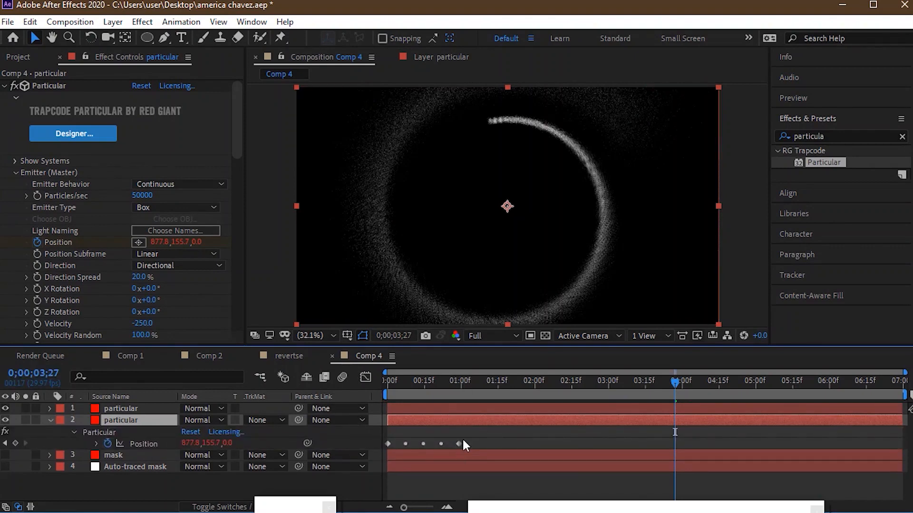
drag(458, 445, 428, 443)
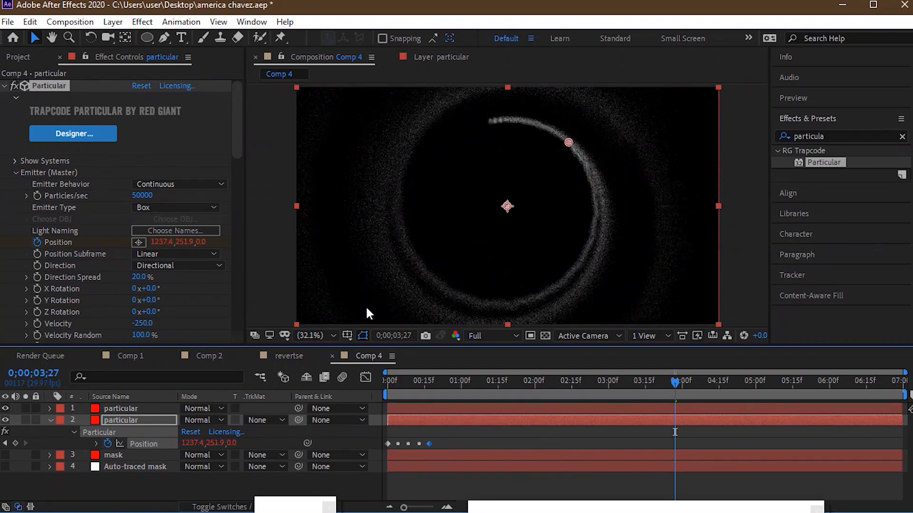
click(126, 409)
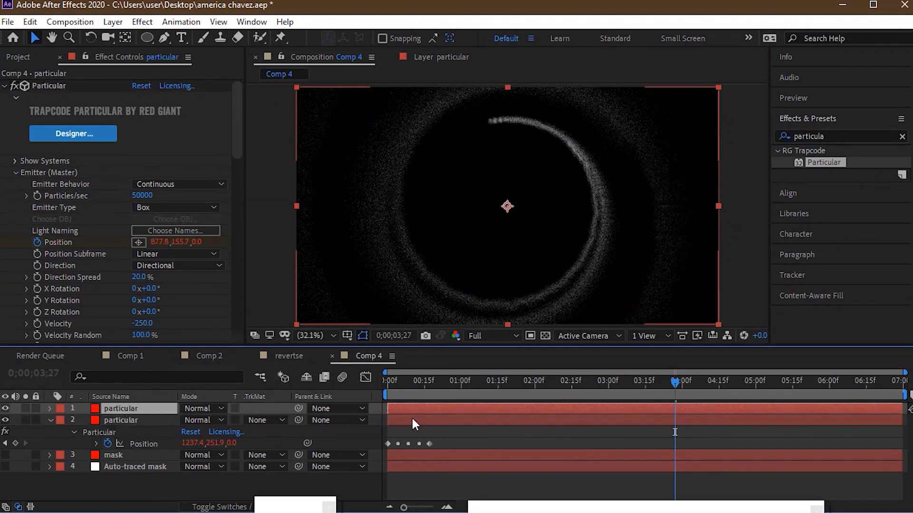
key(u)
drag(459, 432, 431, 438)
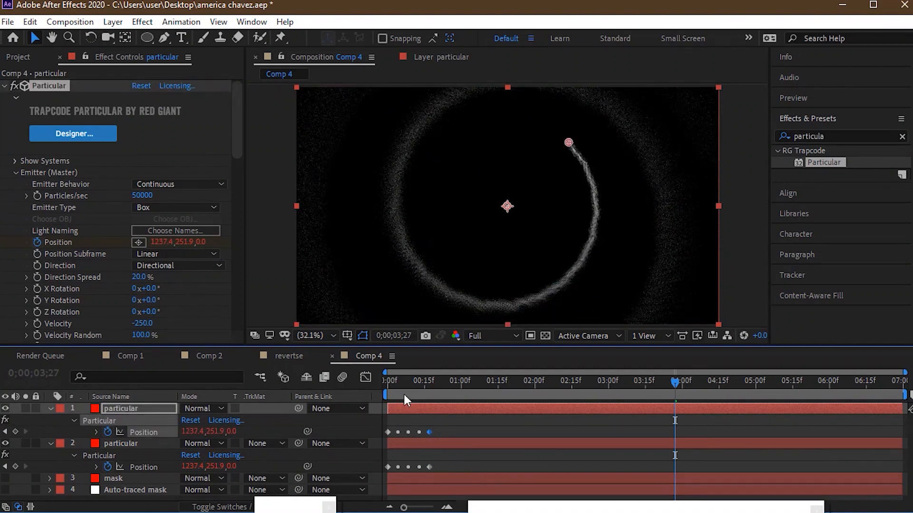
- Rename the uppermost particular layer to "particular 2"
click(133, 407)
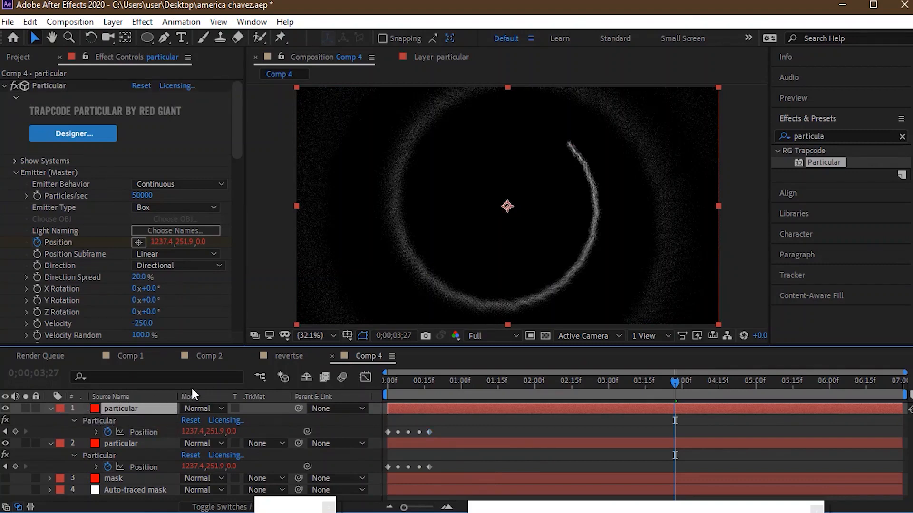
key(Return)
key(Right)
text(2)
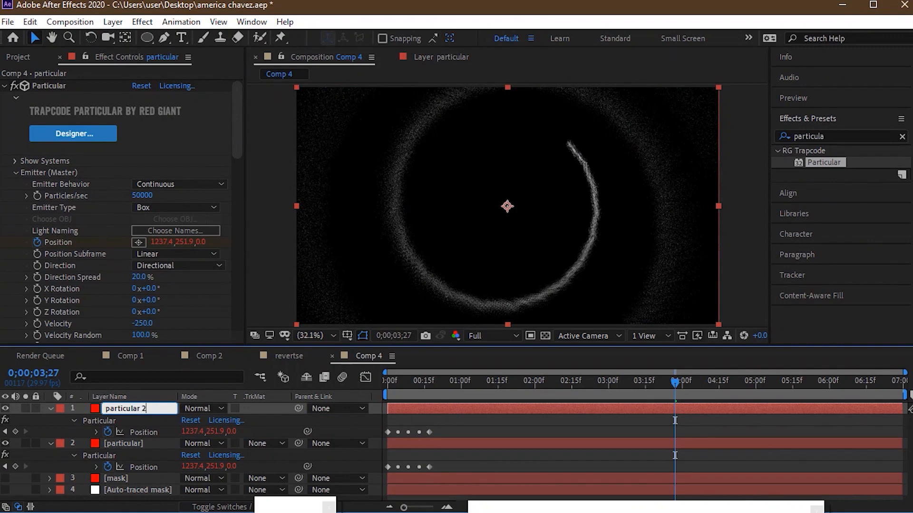
click(338, 421)
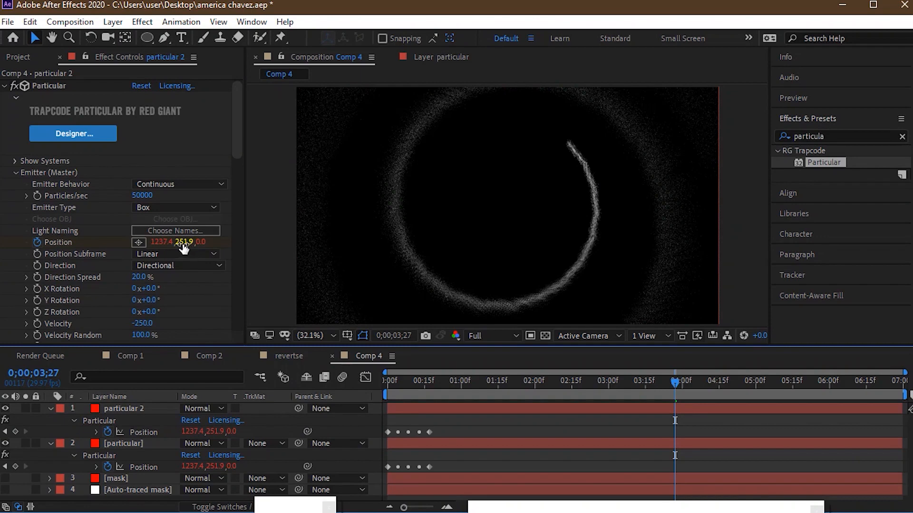
- Set the particular 2 emitter's Particles/sec to 7500
click(143, 193)
text(7500)
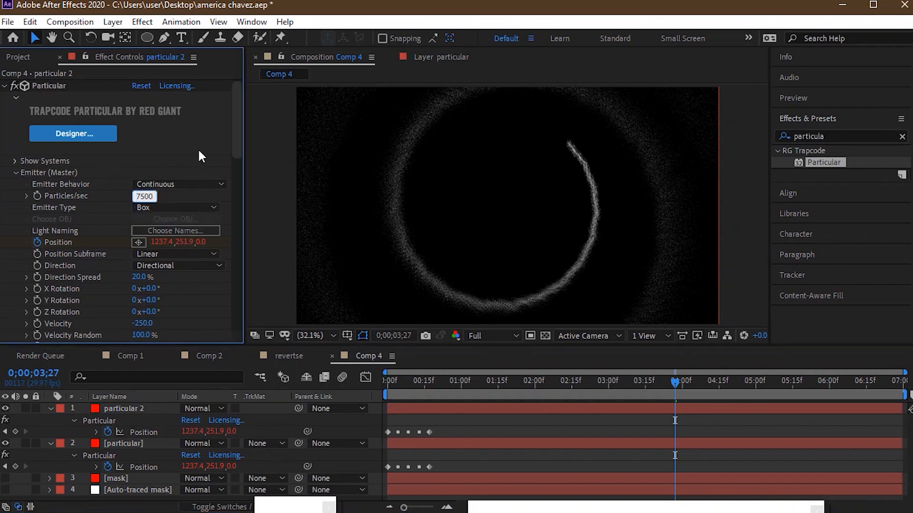
click(167, 202)
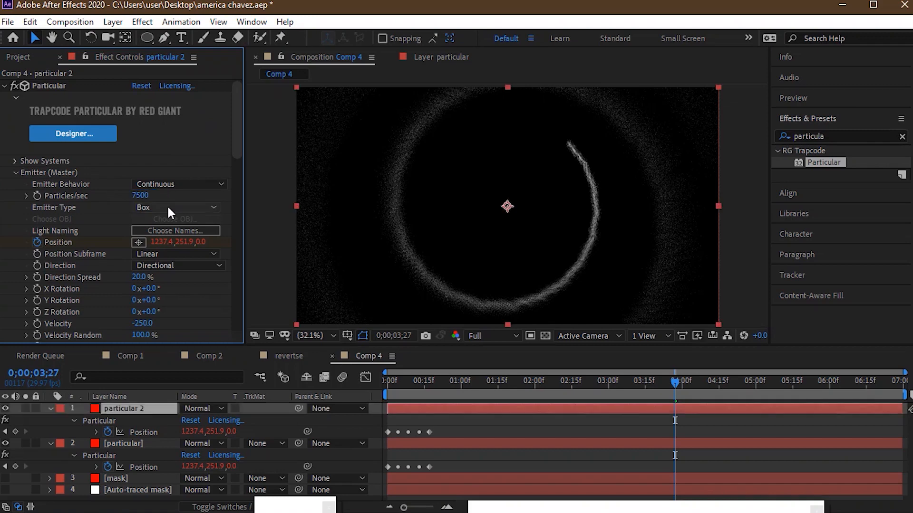
- Set the particular 2 Emitter Type to Point and its Position Subframe to 10x Linear
click(167, 207)
click(178, 221)
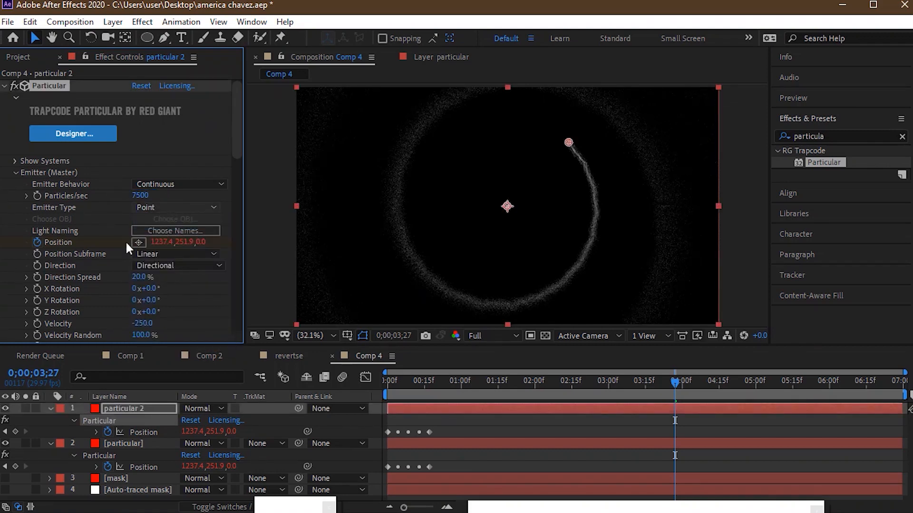
click(157, 255)
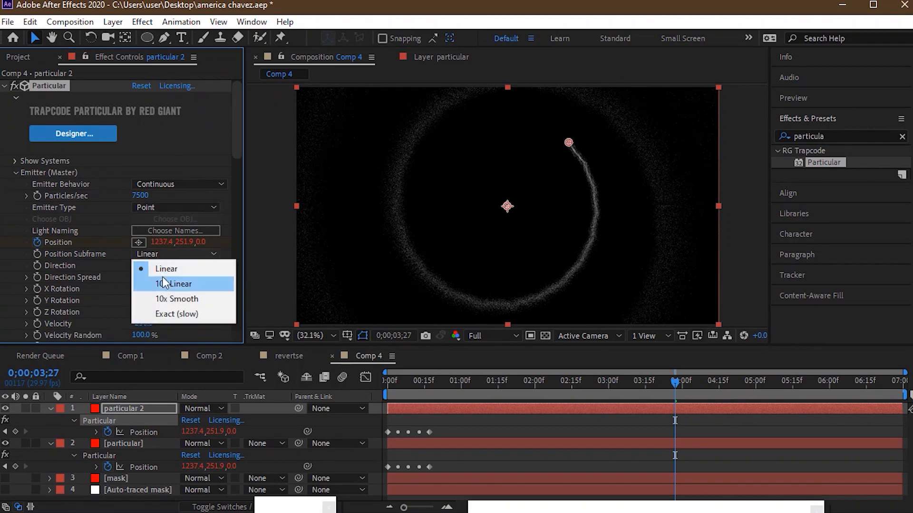
click(161, 279)
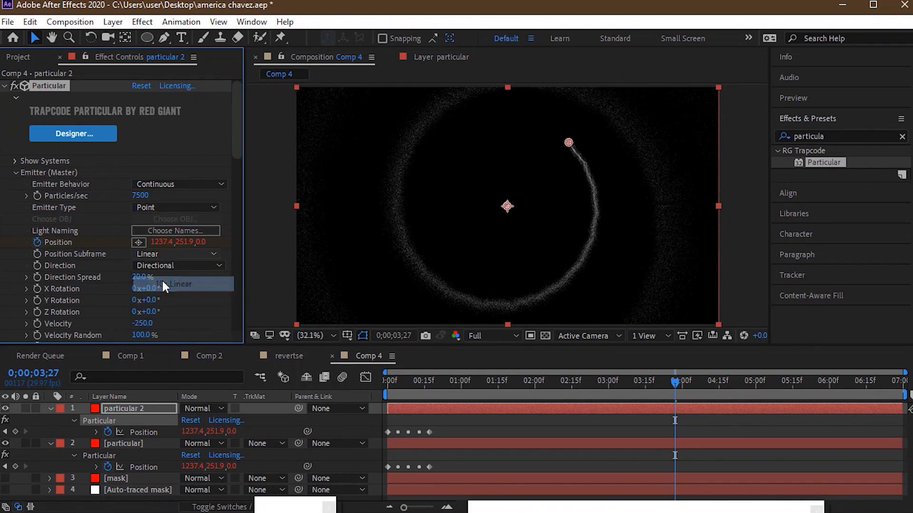
- Set the Position Subframe of the original particular layer's emitter to 10x Linear
click(130, 444)
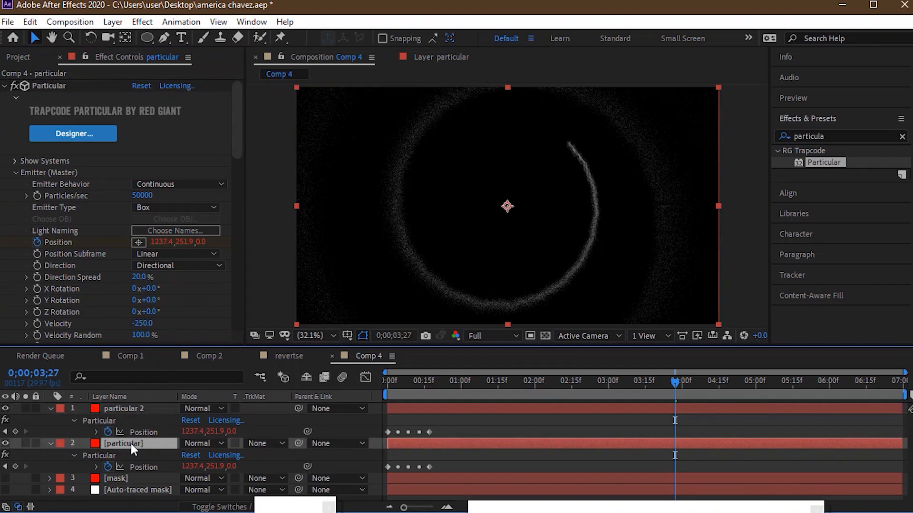
click(160, 253)
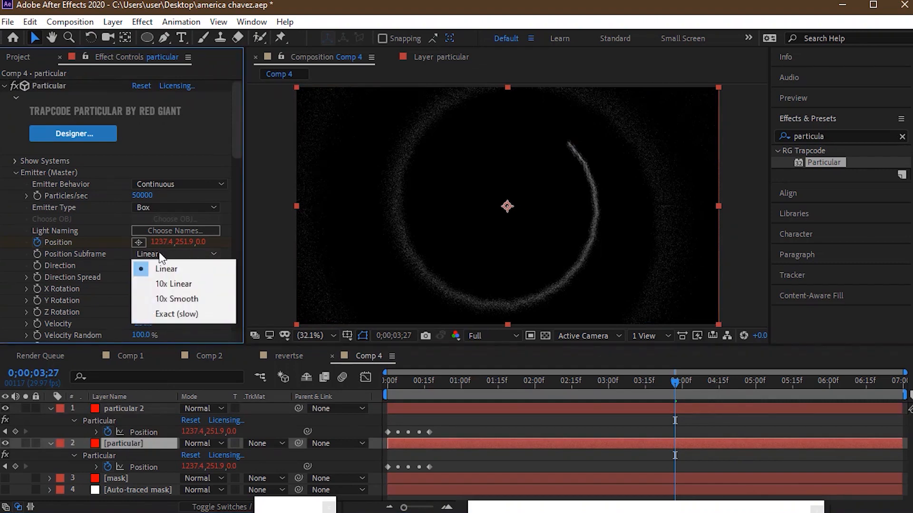
click(170, 283)
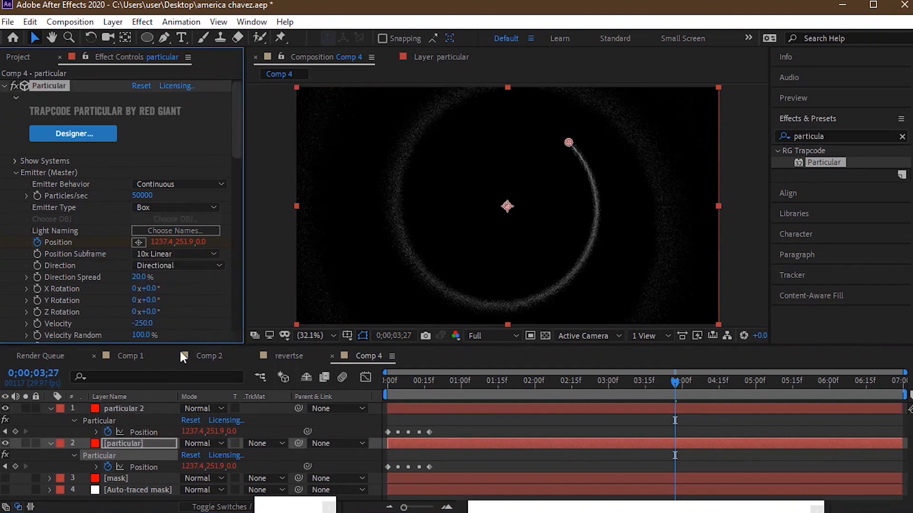
- Set the particular 2 emitter's Velocity to -800
click(136, 407)
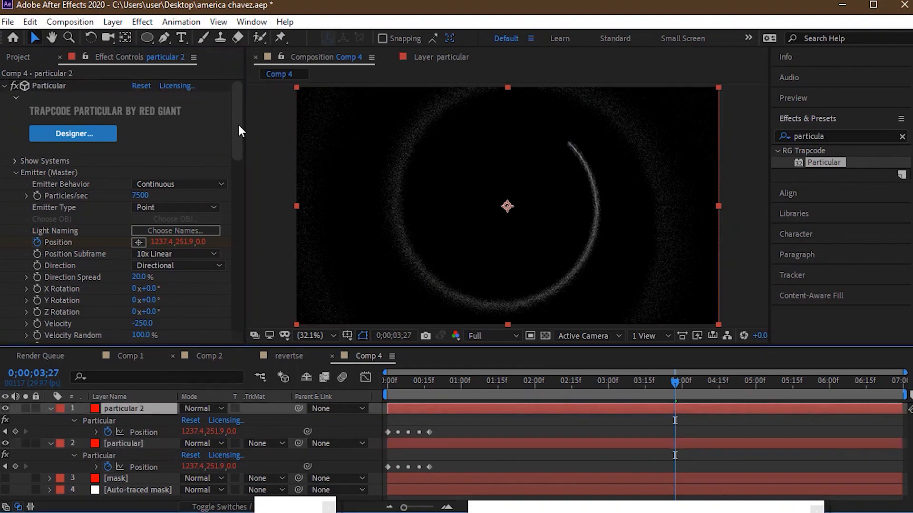
drag(238, 123, 238, 140)
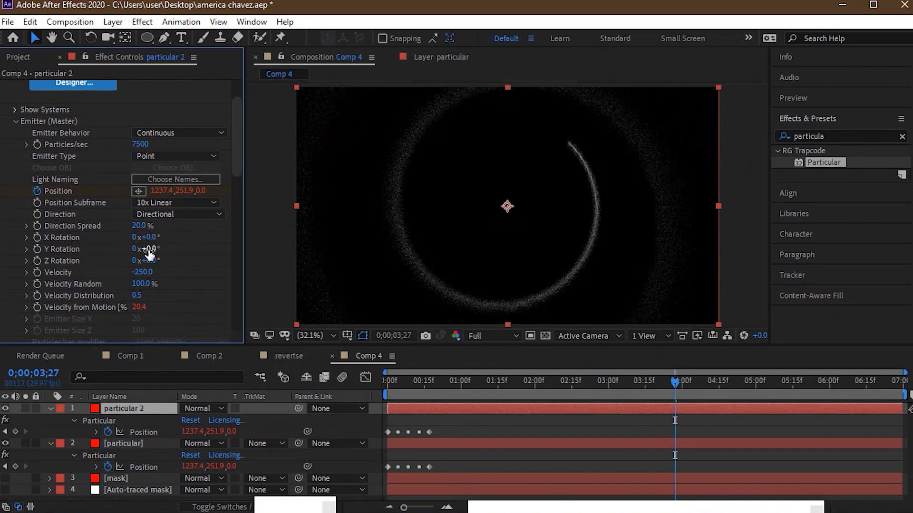
click(143, 272)
text(-800)
key(Return)
drag(141, 308, 160, 311)
- Set the particle Size of the particular 2 layer to 1.4
scroll(232, 182, down, 3)
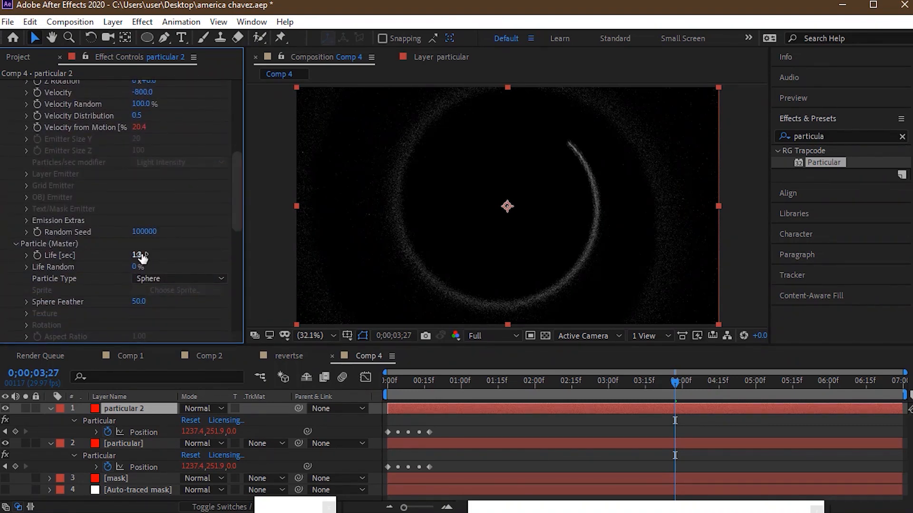
drag(240, 187, 236, 229)
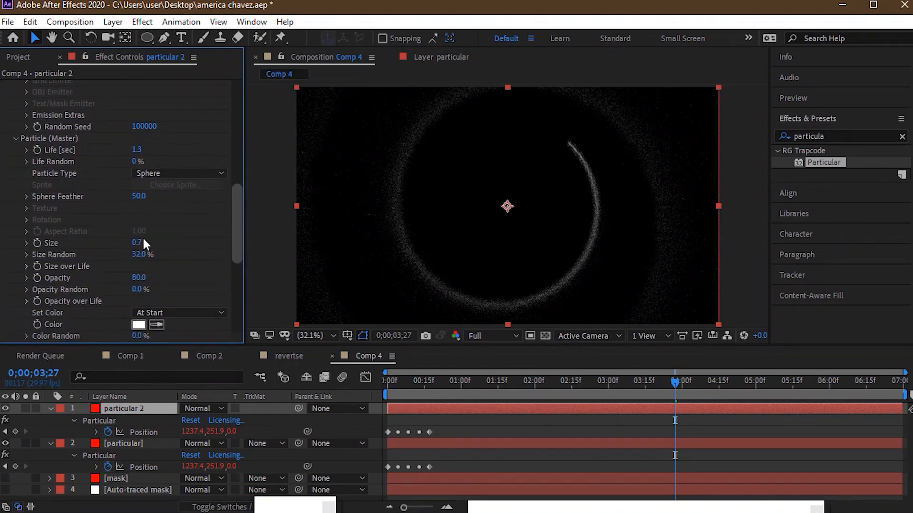
click(140, 243)
text(1.4)
key(Return)
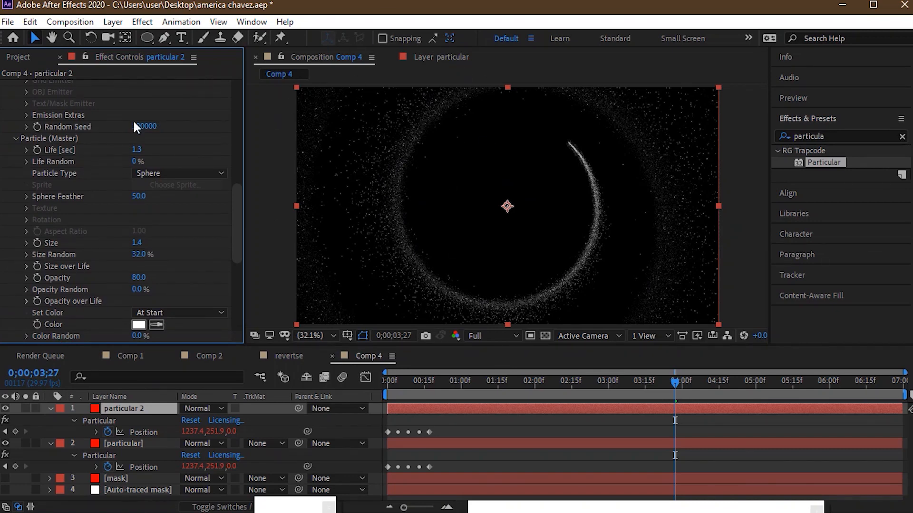
- Turn Motion Blur on in the Rendering settings of the particular 2 layer
drag(238, 249, 232, 295)
drag(131, 269, 144, 275)
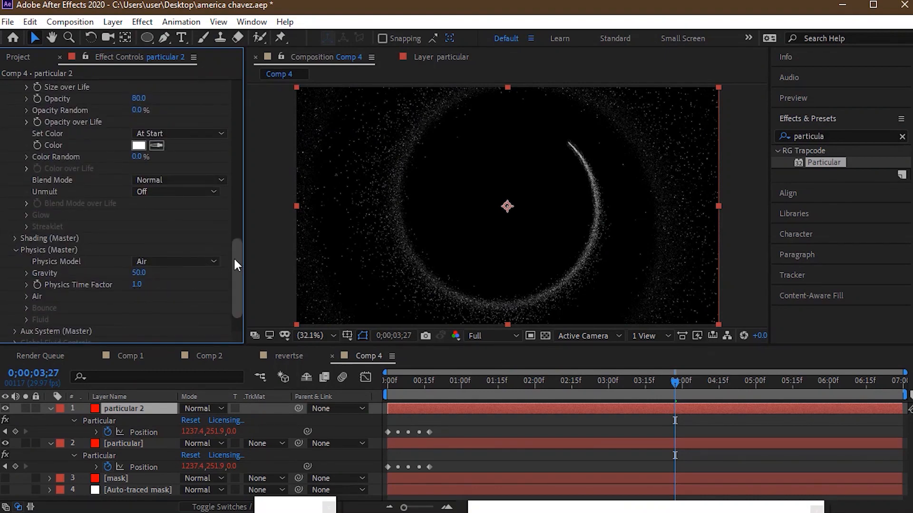
drag(234, 259, 234, 281)
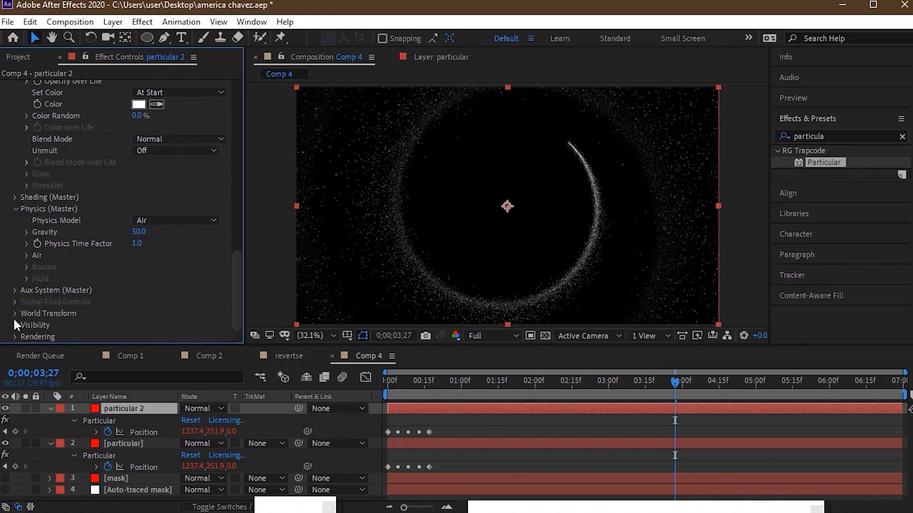
click(14, 335)
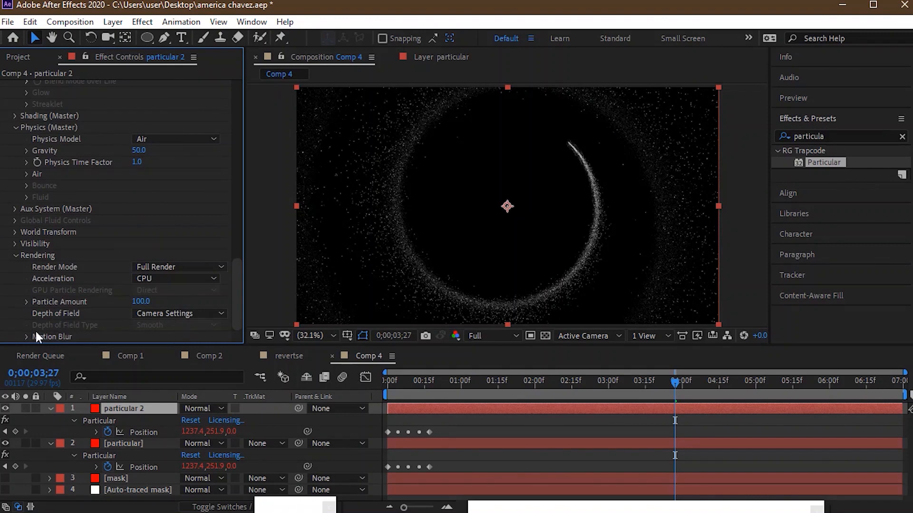
click(26, 336)
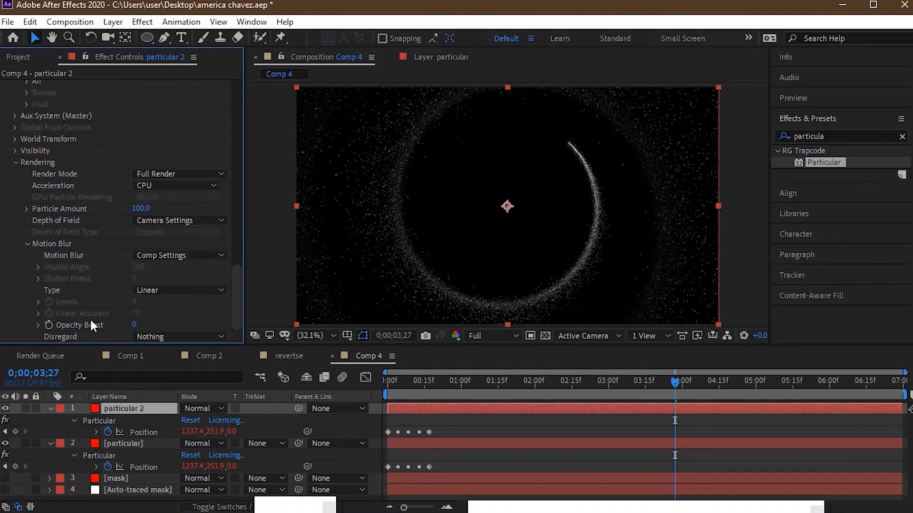
click(158, 255)
click(159, 300)
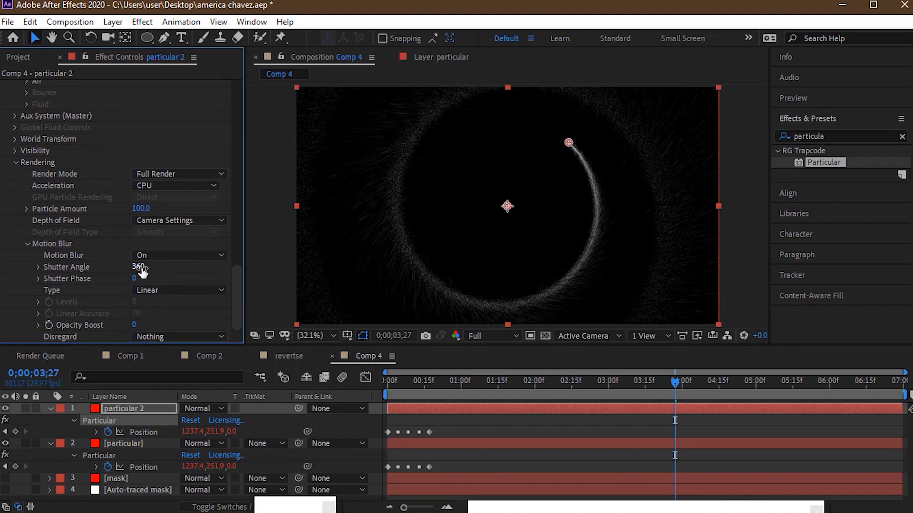
- Compress the emitter Position keyframes of both particular layers so the last one sits at about frame 10
click(540, 390)
click(474, 390)
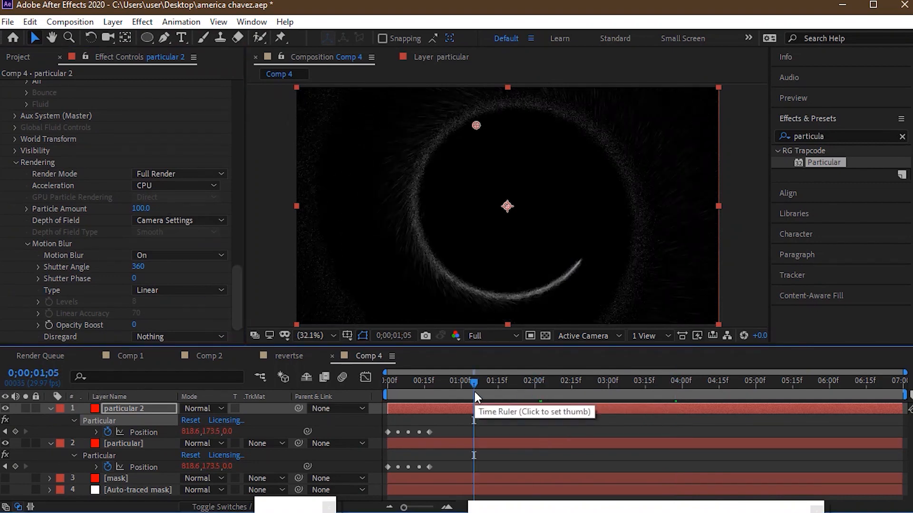
click(433, 386)
click(407, 389)
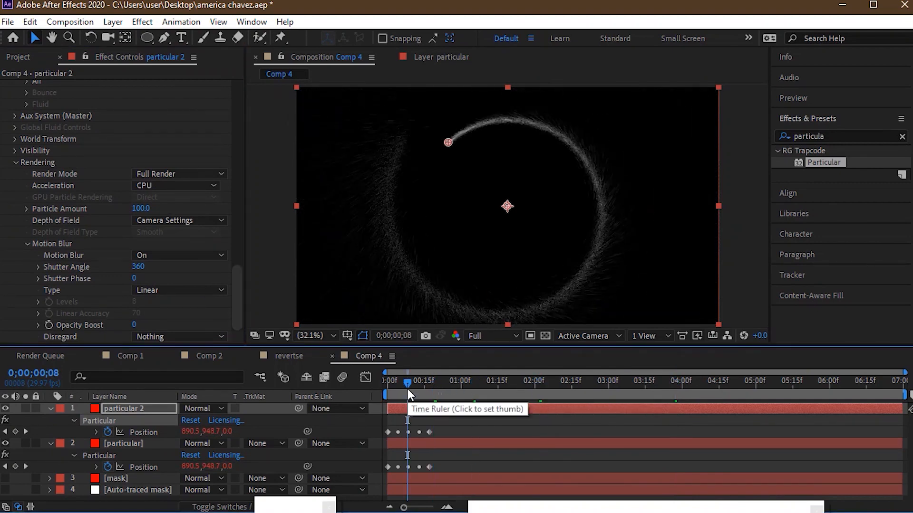
click(398, 386)
click(440, 385)
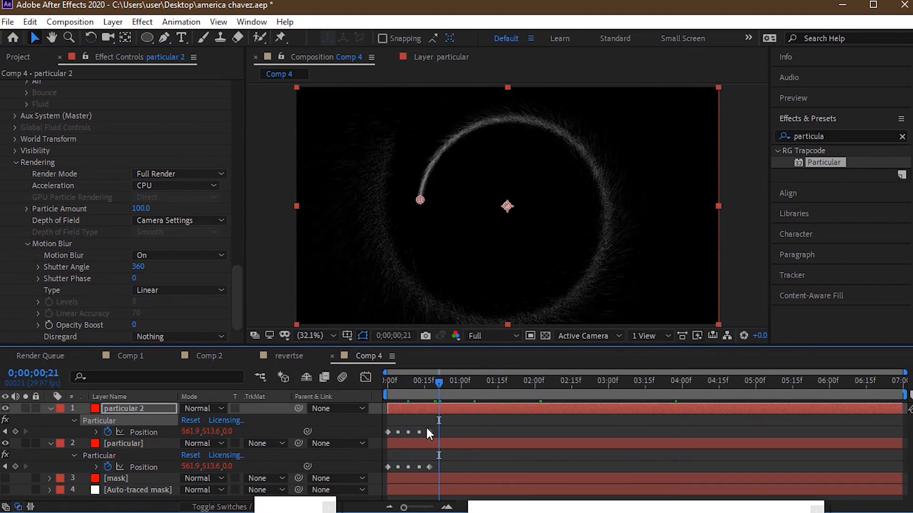
drag(428, 432, 412, 435)
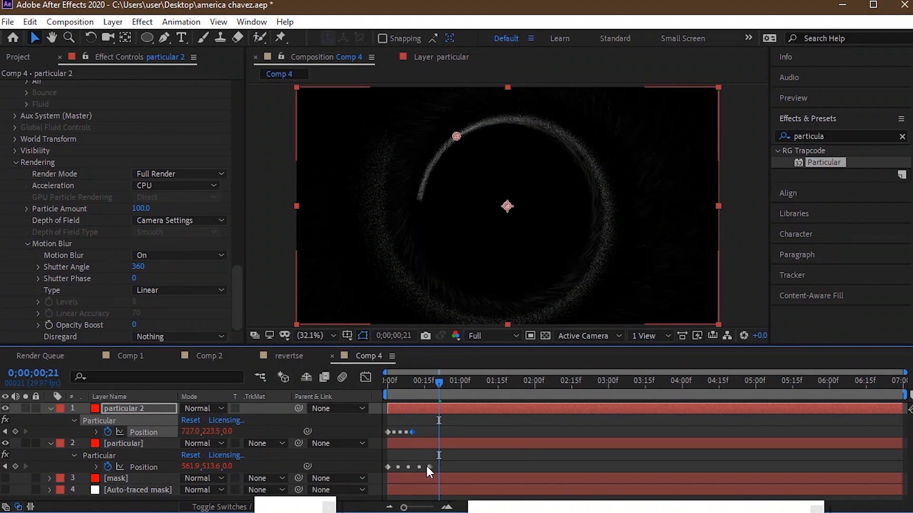
drag(424, 467, 412, 466)
- Examine the particle ring at several points along the timeline
drag(428, 383, 513, 386)
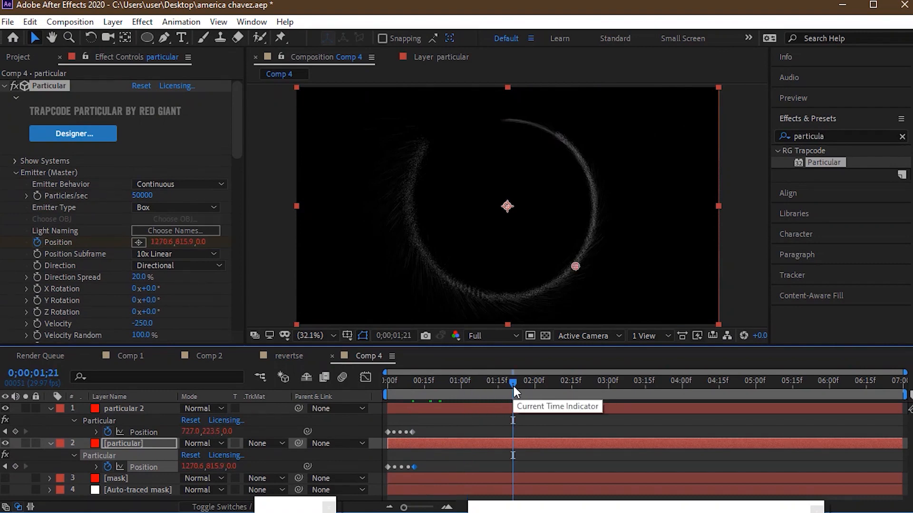
click(537, 386)
click(565, 381)
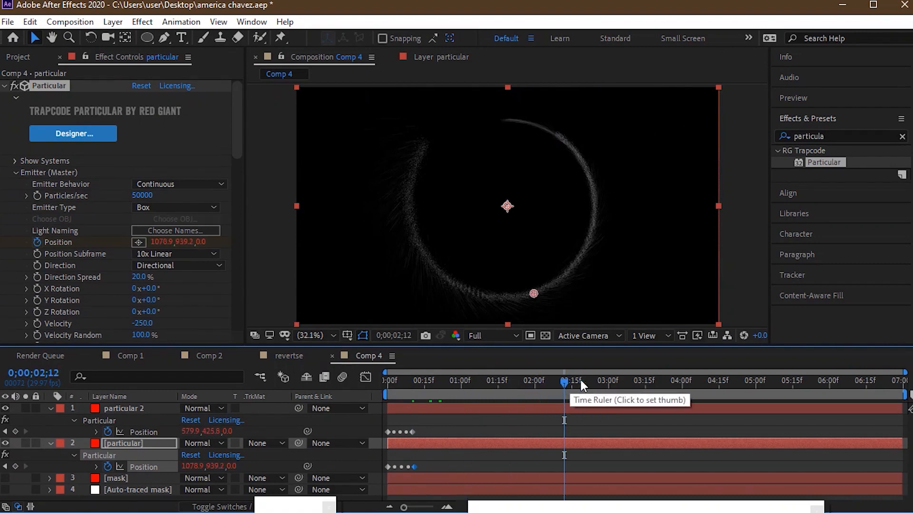
click(598, 381)
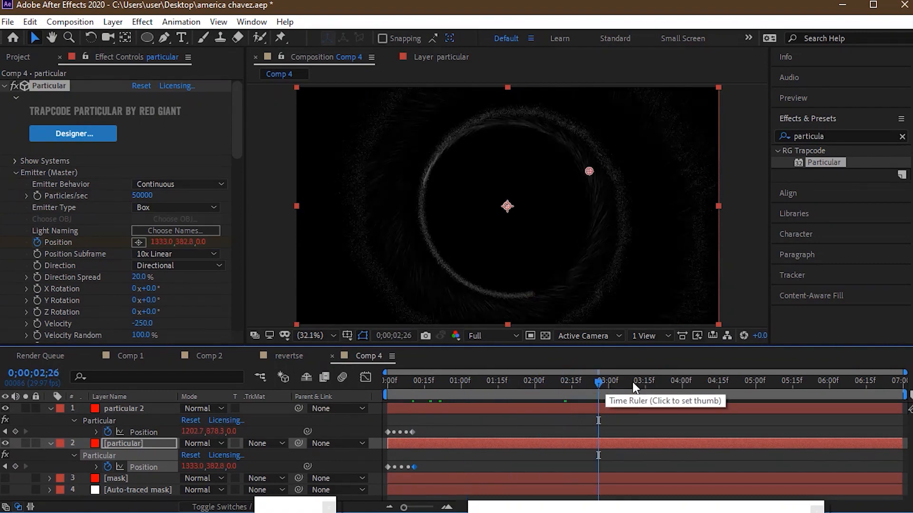
click(472, 391)
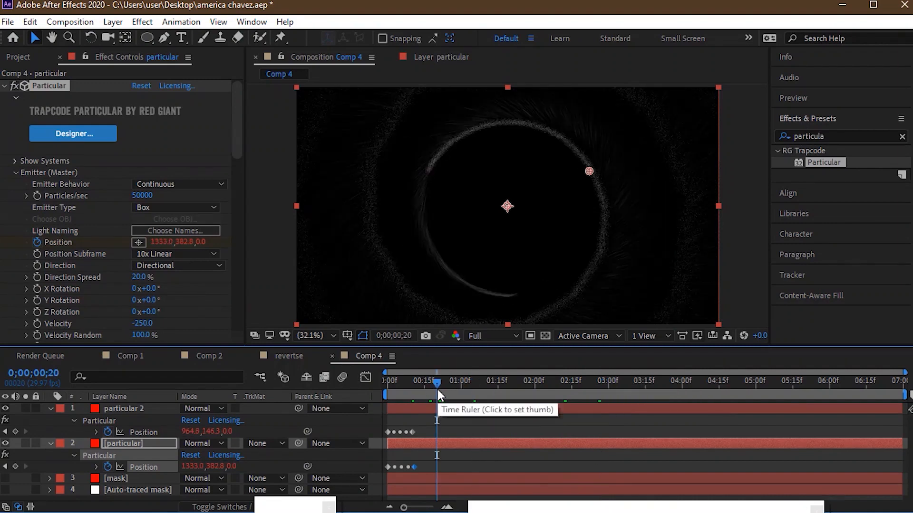
click(437, 390)
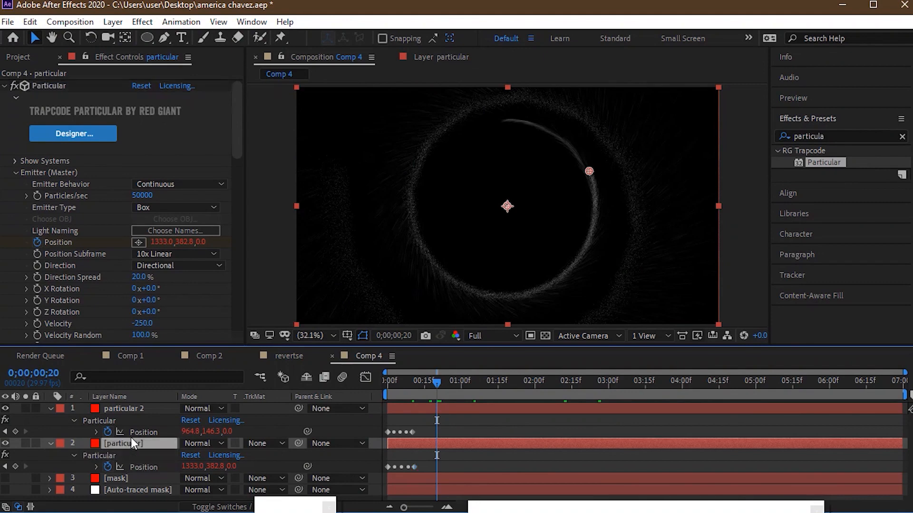
- Change the particle Color of the original particular layer to orange-yellow
click(137, 409)
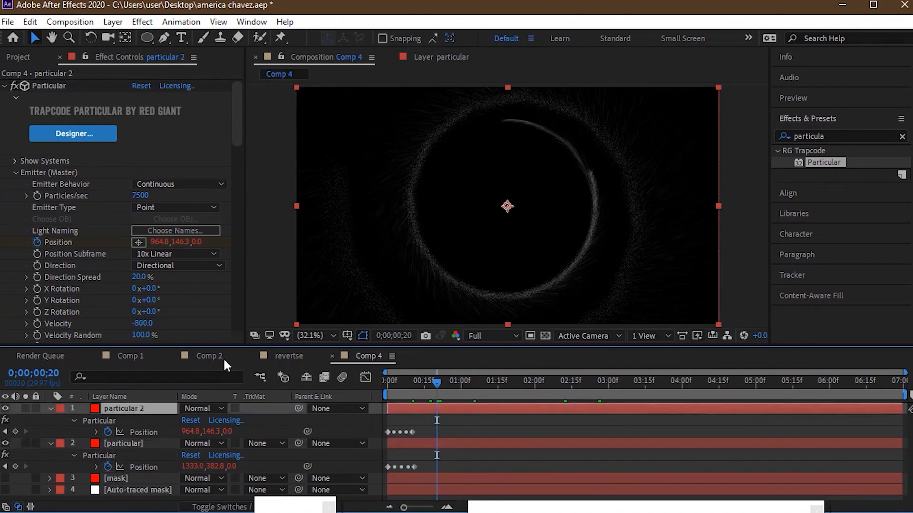
click(141, 442)
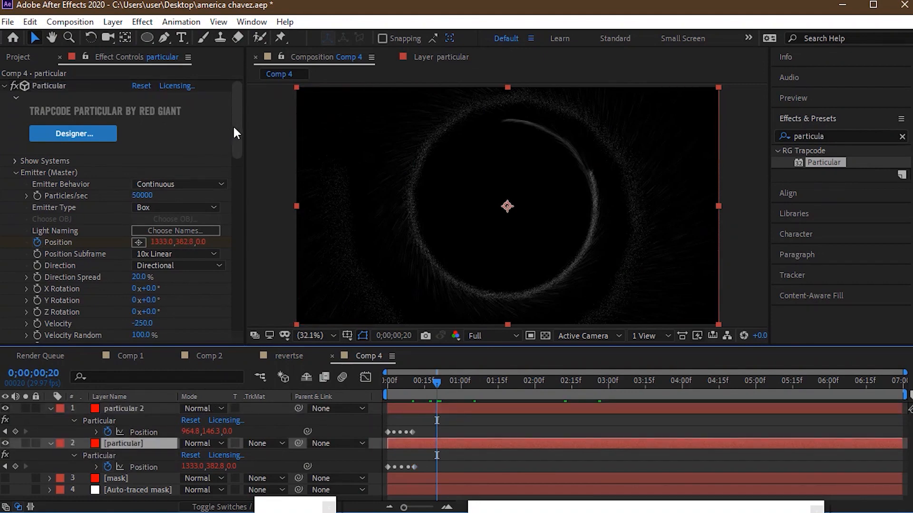
scroll(230, 162, down, 10)
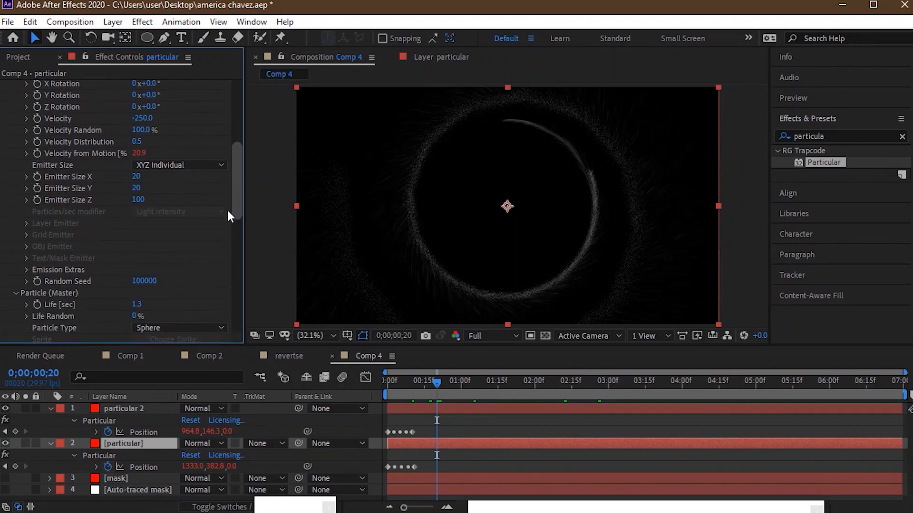
scroll(219, 241, down, 8)
click(143, 274)
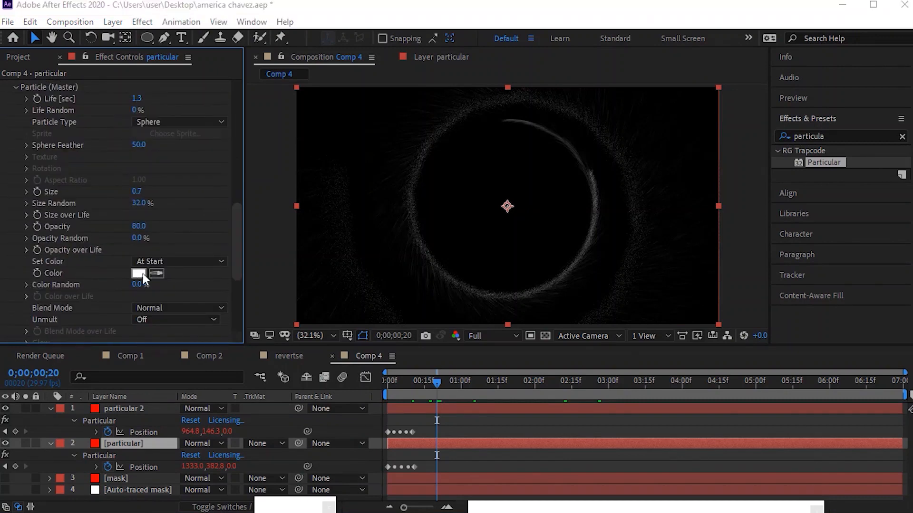
click(486, 329)
click(468, 179)
drag(485, 328, 487, 326)
click(586, 180)
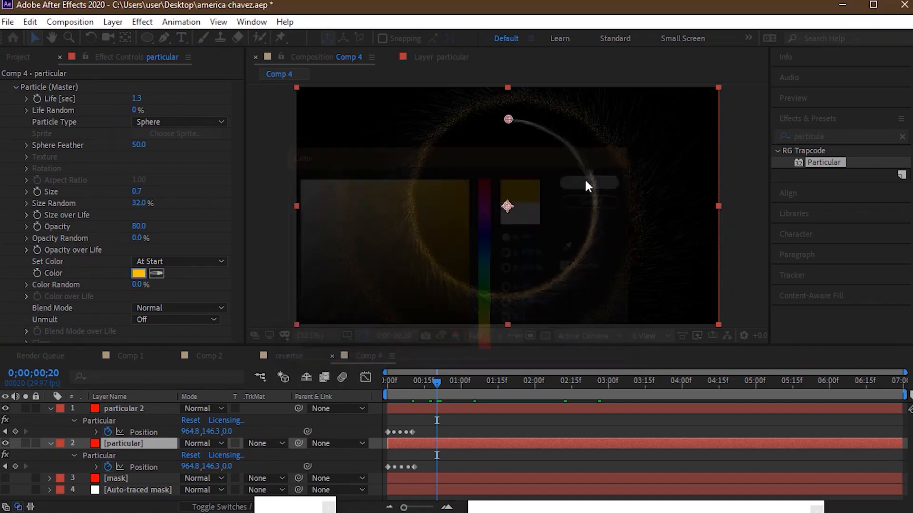
- Change the particle Color of the particular 2 layer to golden yellow (FCD500)
click(142, 409)
drag(238, 127, 231, 216)
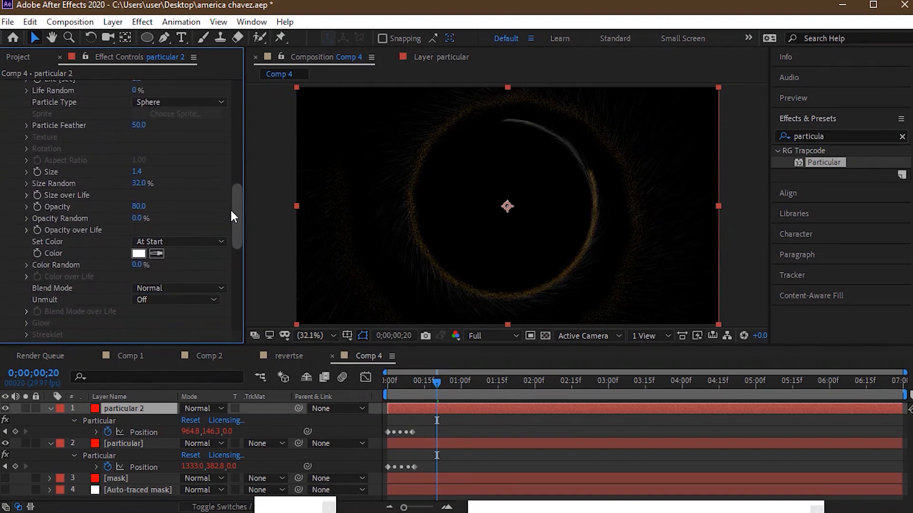
click(139, 254)
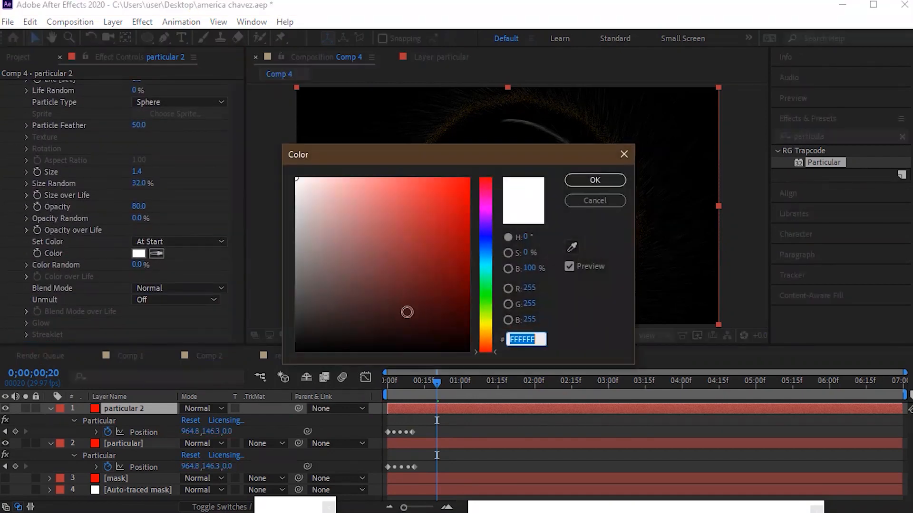
click(487, 328)
click(469, 200)
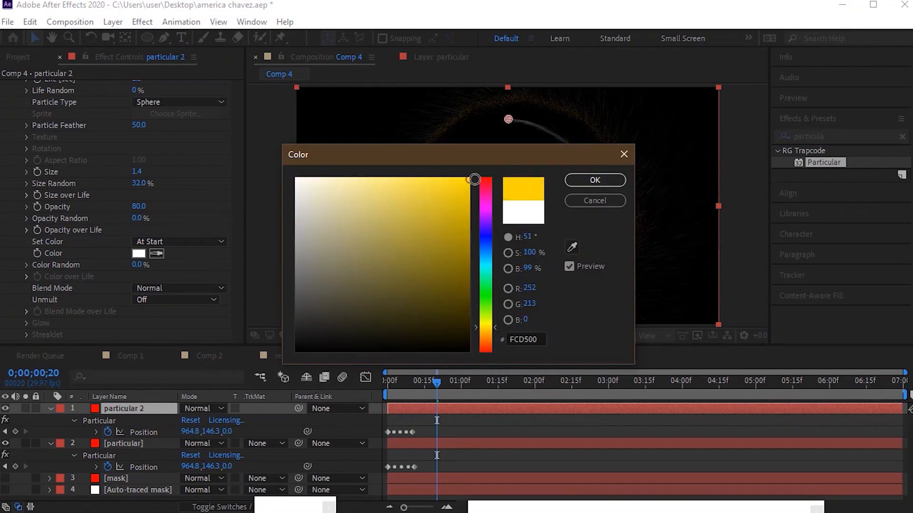
click(578, 182)
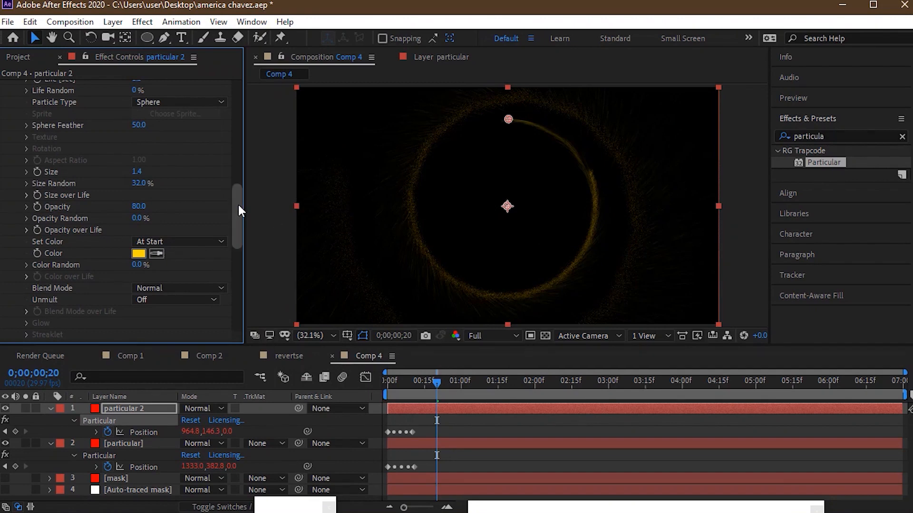
drag(235, 210, 232, 122)
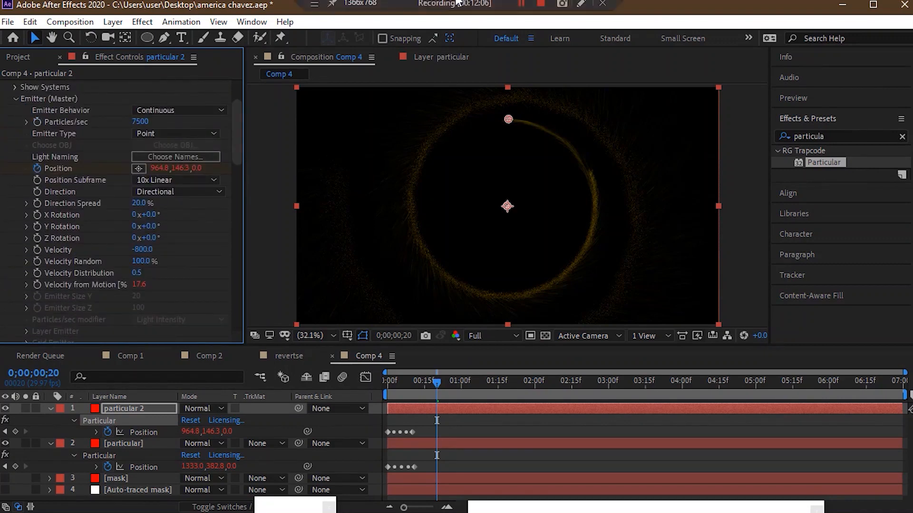
click(518, 4)
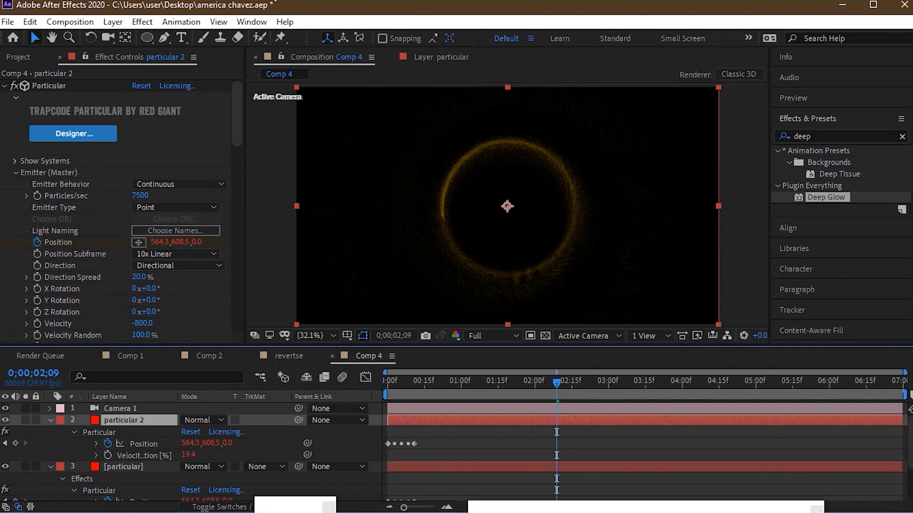
- Remove the expression from the Velocity from Motion of the particular 2 layer and set the value to 0
drag(237, 101, 236, 142)
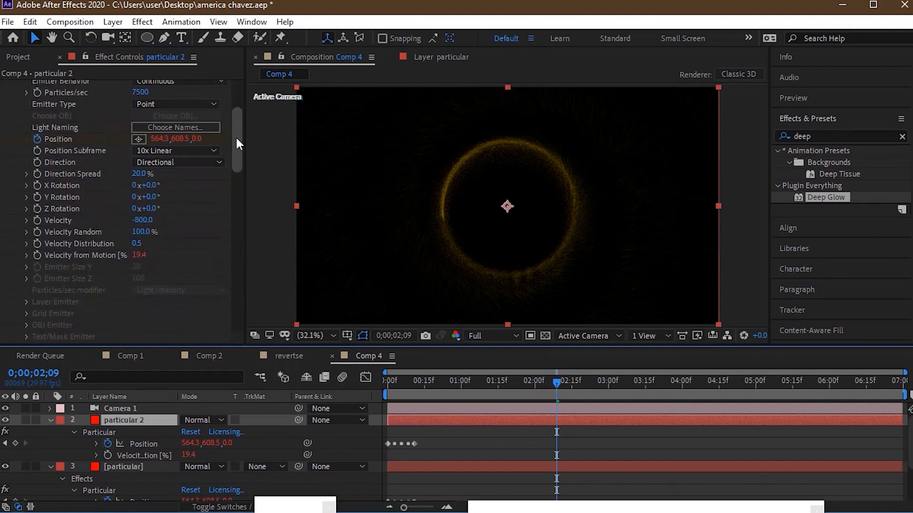
scroll(236, 138, down, 3)
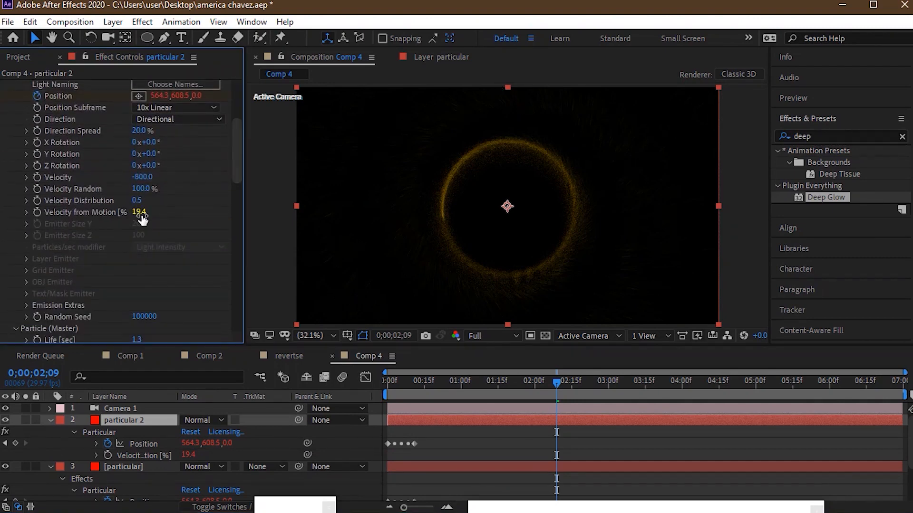
alt+click(37, 213)
click(137, 212)
text(0)
key(Return)
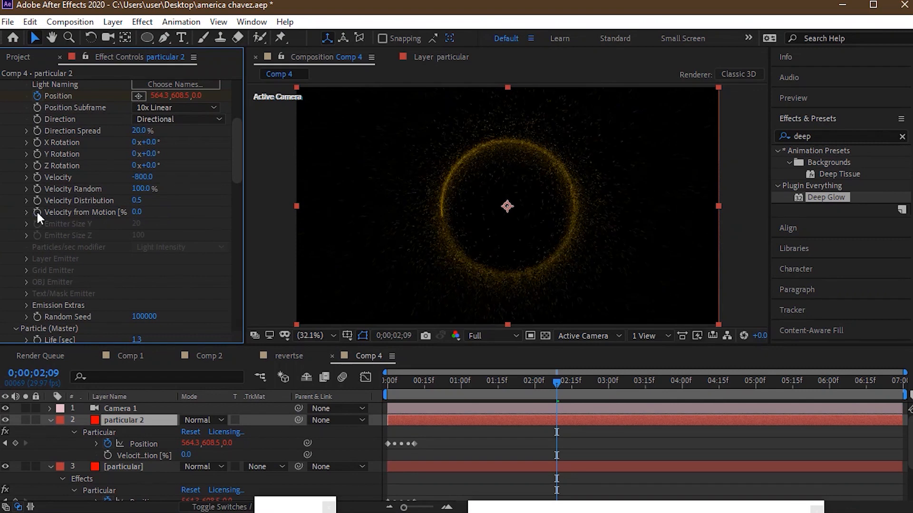
- Add the expression wiggle(1,5) to the Velocity from Motion of the particular 2 layer
alt+click(37, 212)
text(wiggle)
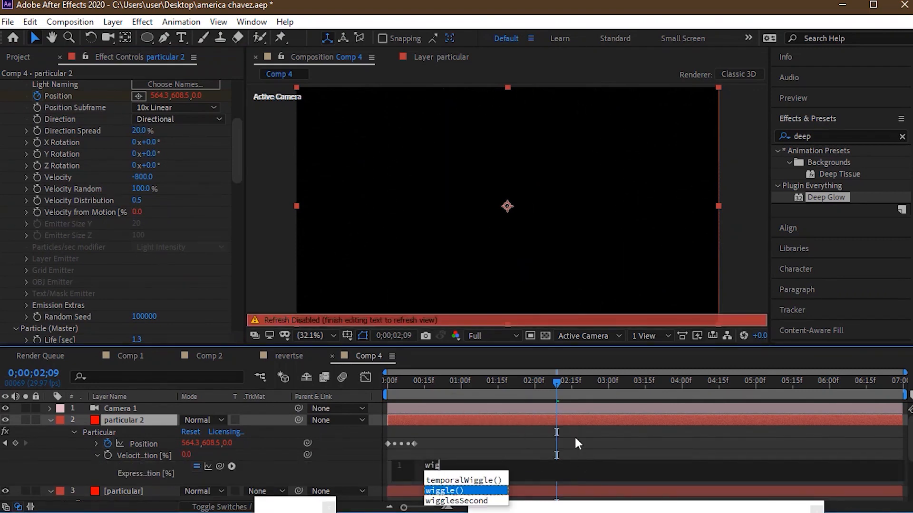
click(446, 491)
text(1,5)
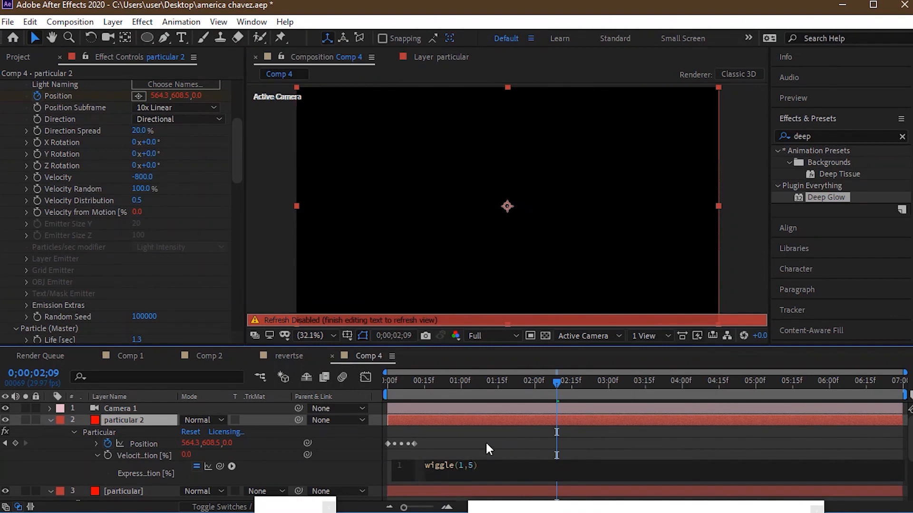
click(486, 445)
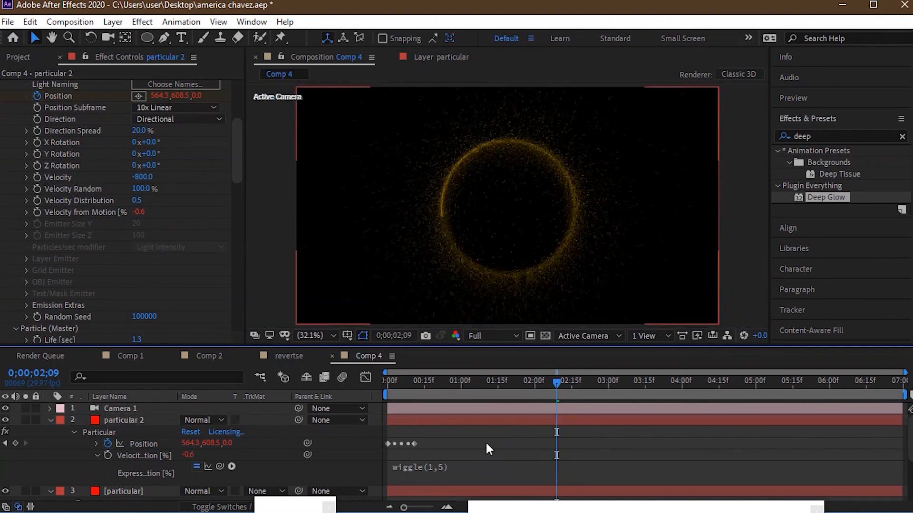
- Remove the existing expression from the Velocity from Motion of the original particular layer
click(51, 419)
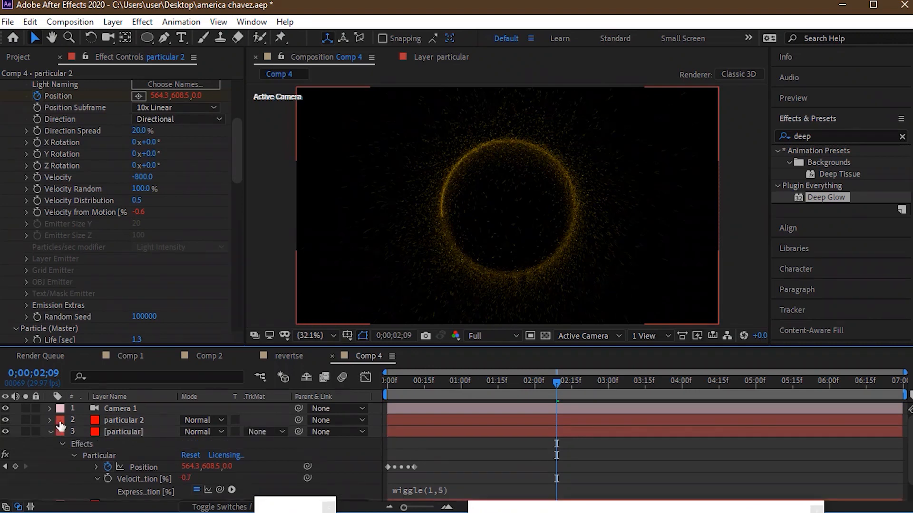
click(115, 427)
click(15, 170)
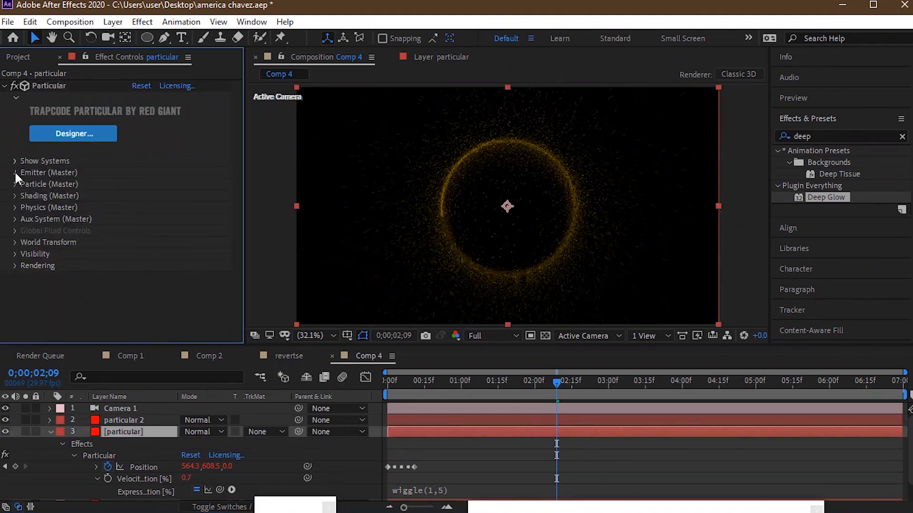
drag(238, 150, 235, 188)
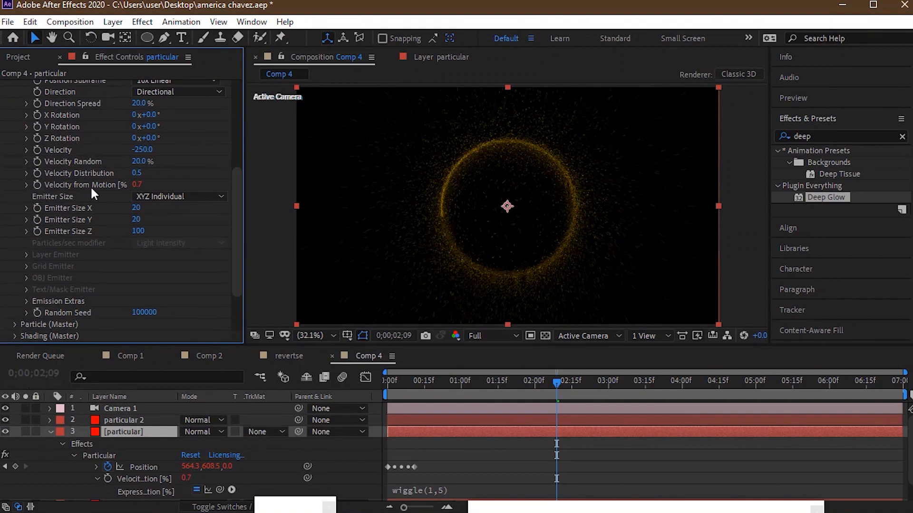
alt+click(37, 186)
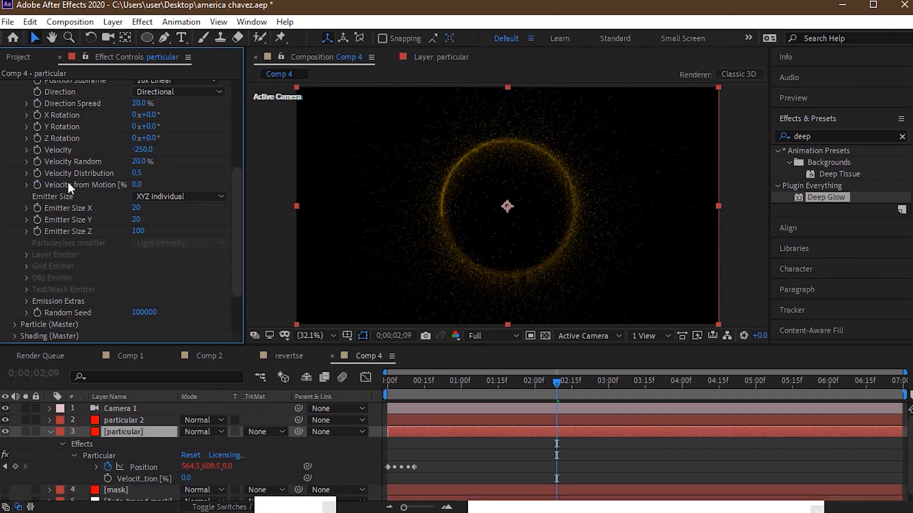
click(136, 187)
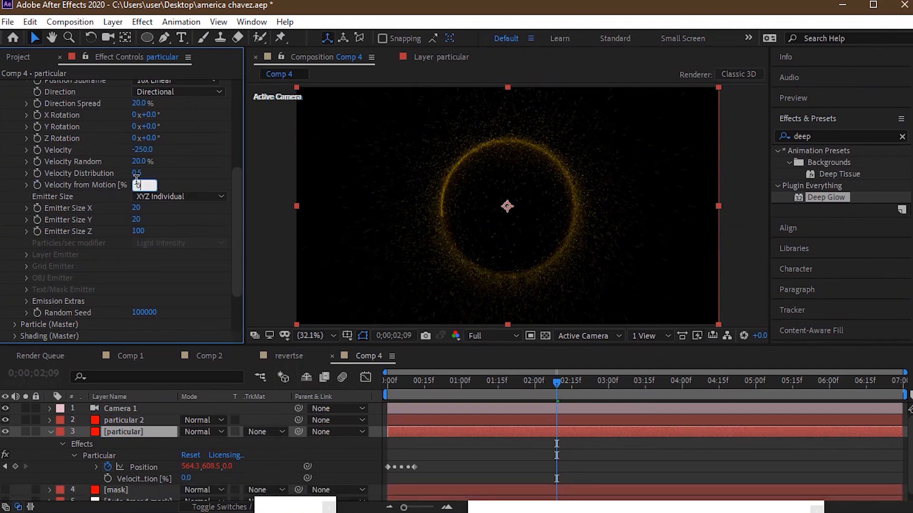
click(191, 186)
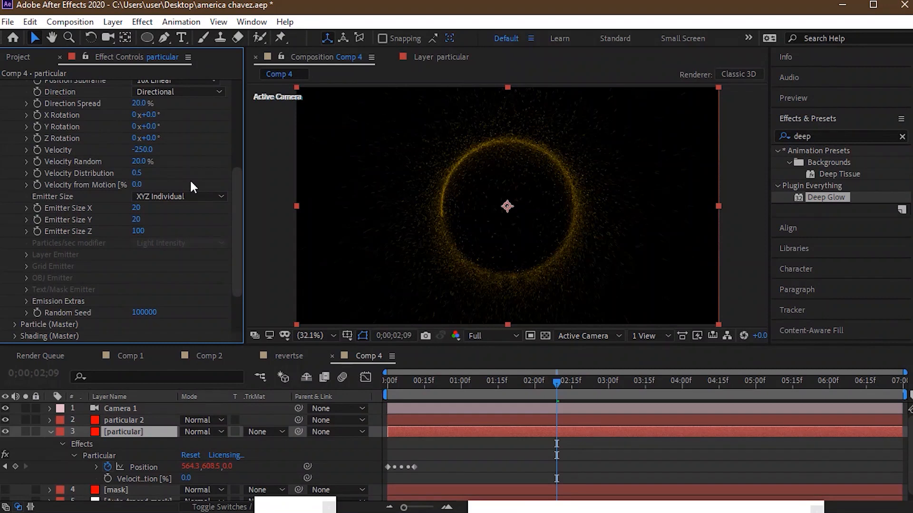
- Add the expression wiggle(1,5) to the Velocity from Motion of the original particular layer
alt+click(37, 184)
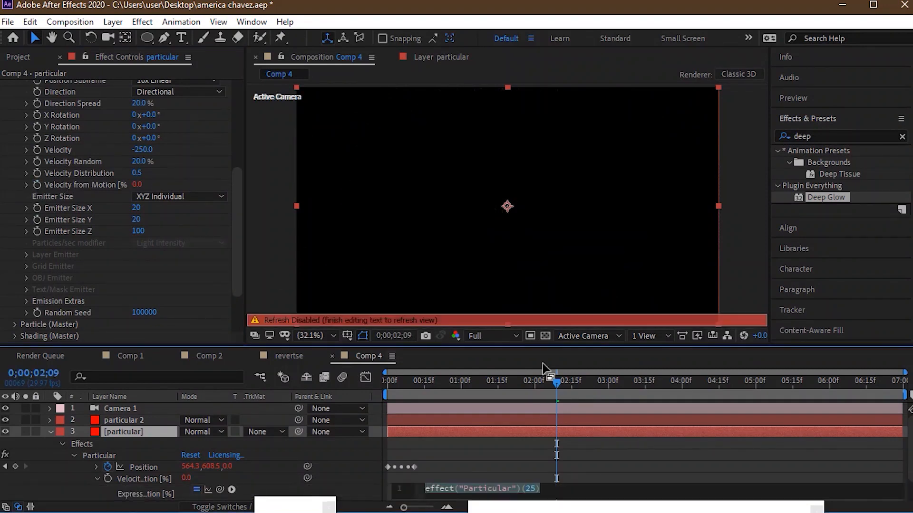
text(wiggle)
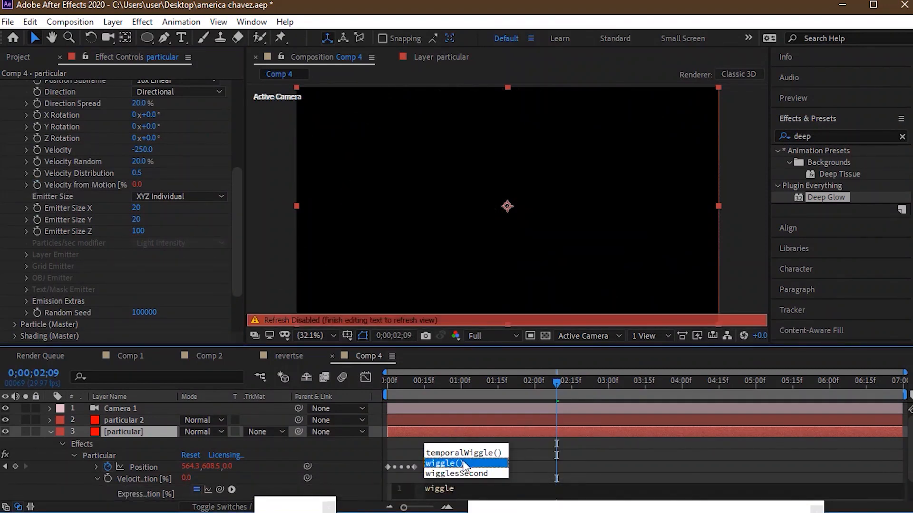
click(462, 463)
text(1,5)
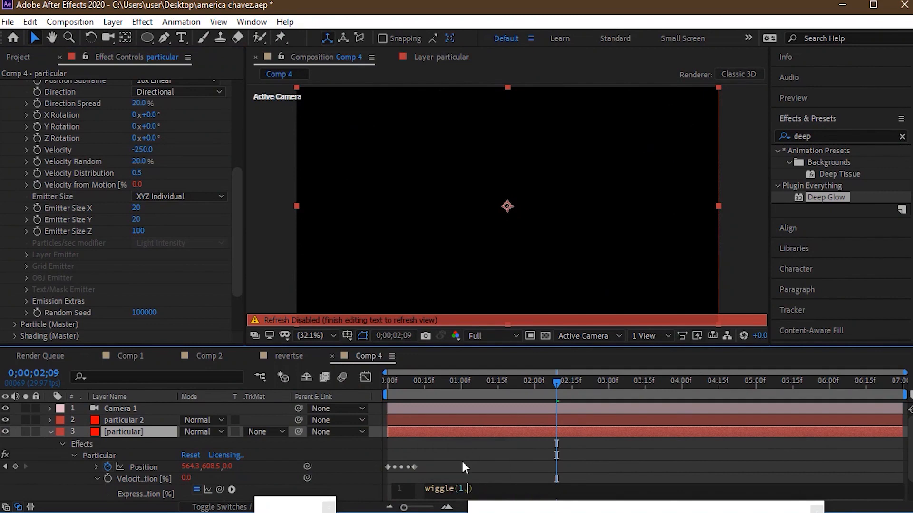
click(523, 449)
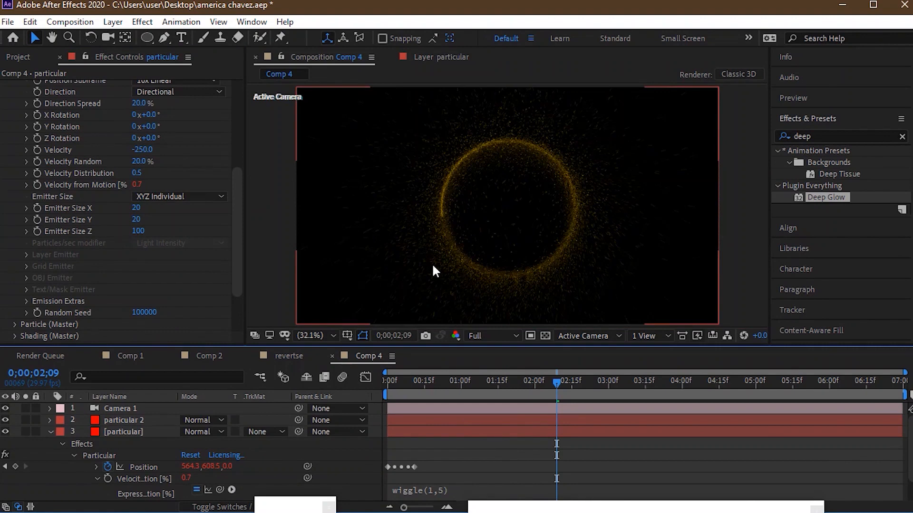
- Set the emitter's Particles/sec on the original particular layer to 60000
drag(238, 214, 233, 134)
click(141, 173)
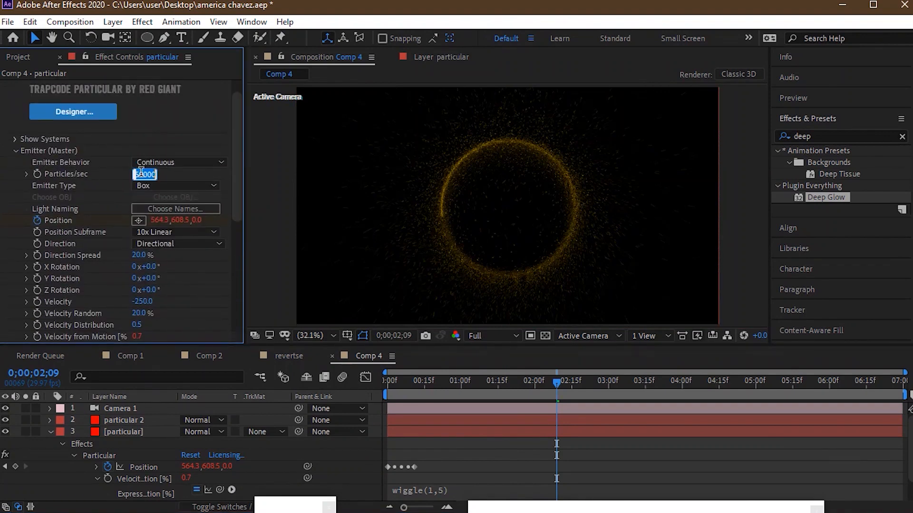
text(40000)
key(Return)
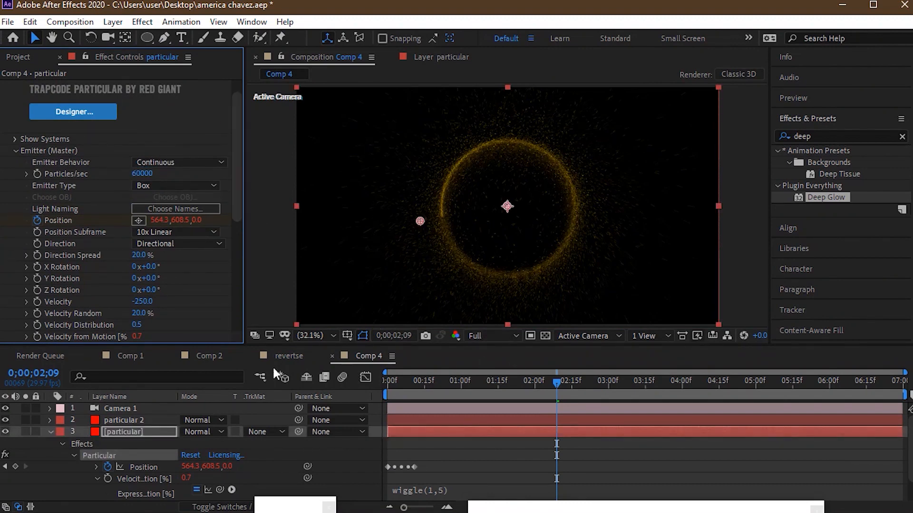
- Set the emitter's Particles/sec on the particular 2 layer to 10000
click(127, 419)
click(139, 195)
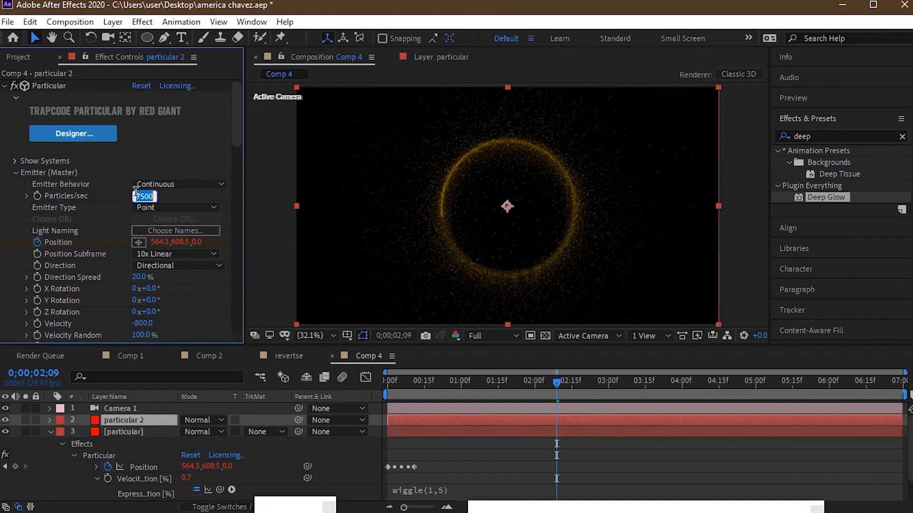
text(10000)
key(Return)
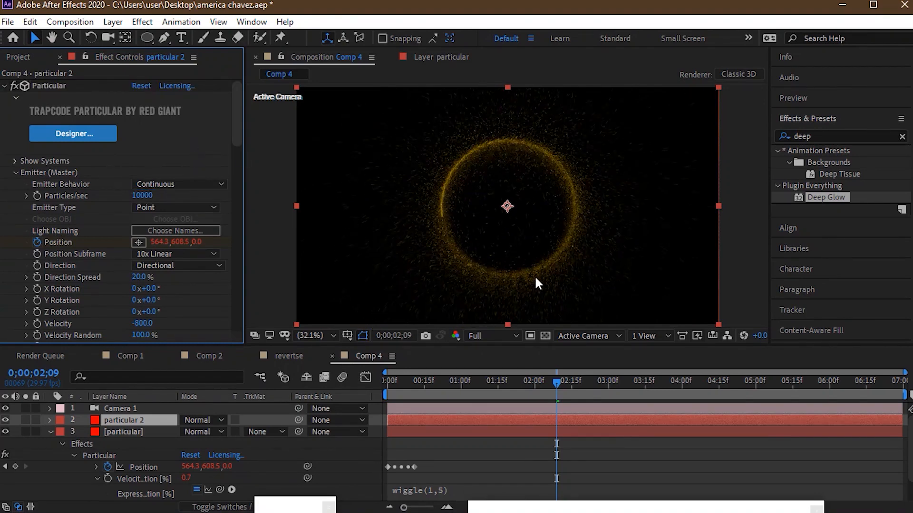
- Apply the Deep Glow effect to both the original particular layer and the particular 2 layer
drag(235, 118, 236, 143)
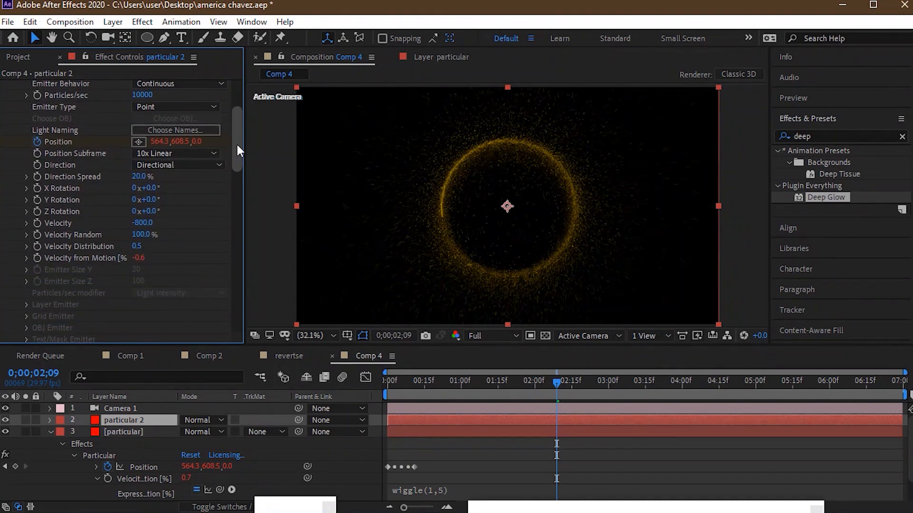
drag(235, 142, 238, 162)
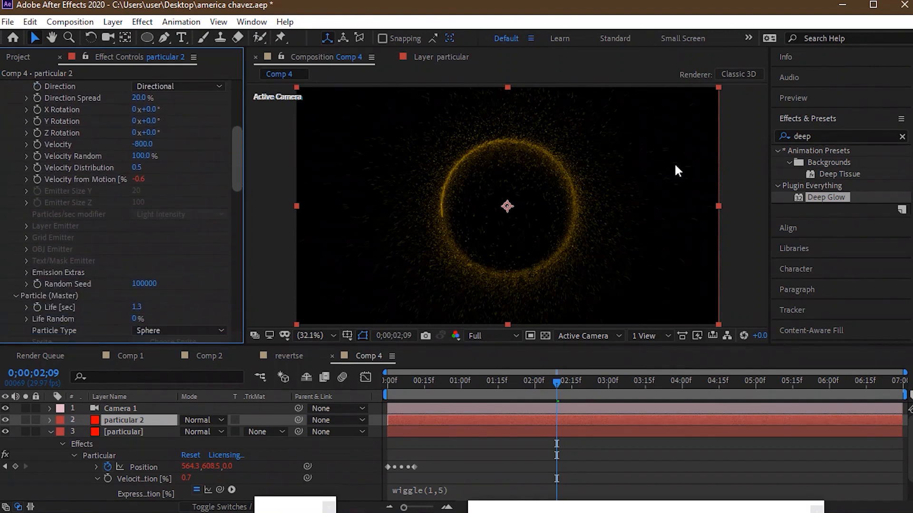
drag(825, 197, 131, 435)
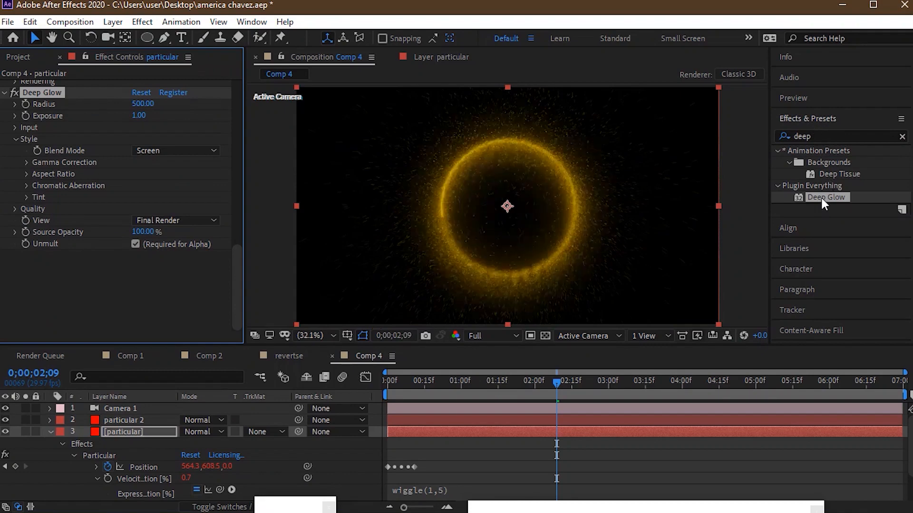
click(138, 421)
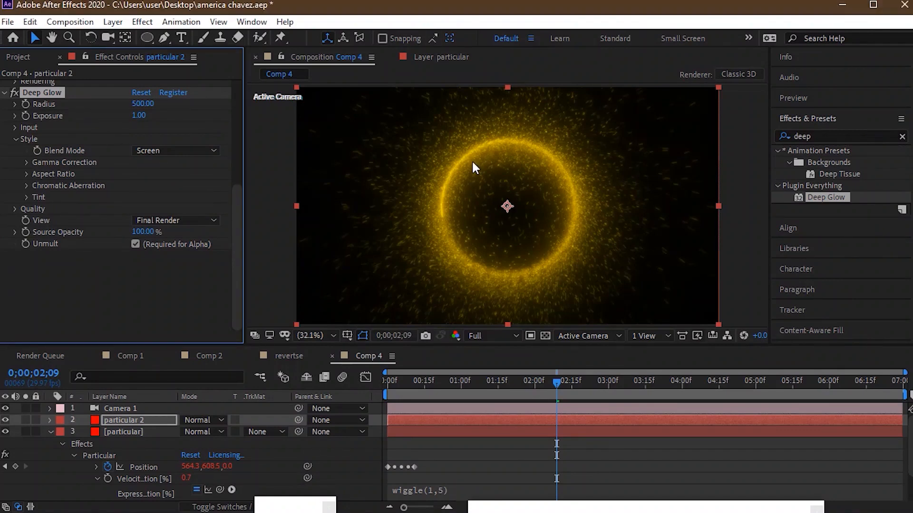
- Examine the glowing ring at about 3, 4 and 5 seconds and collapse the original particular layer's properties
click(624, 391)
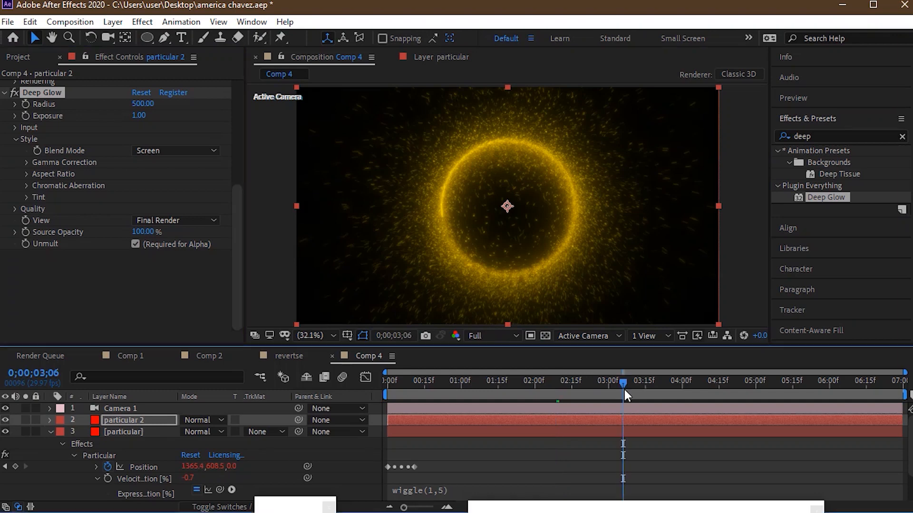
click(684, 385)
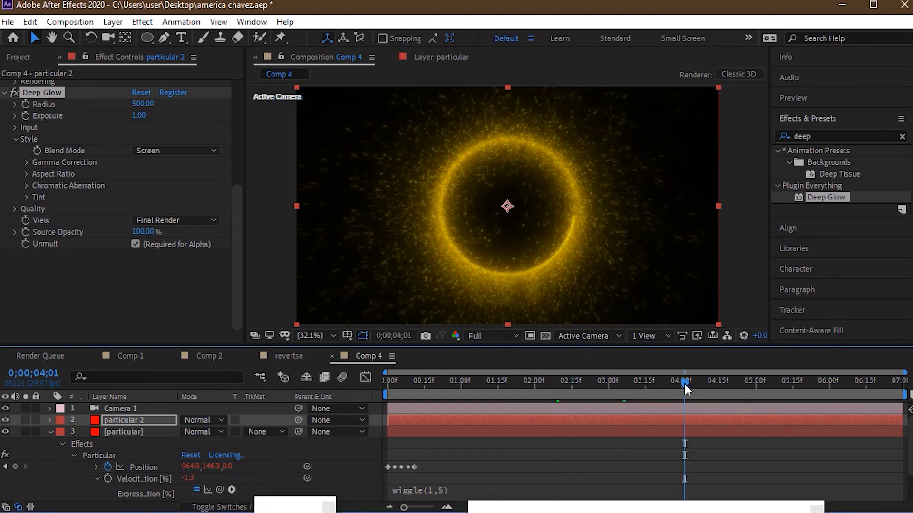
click(750, 391)
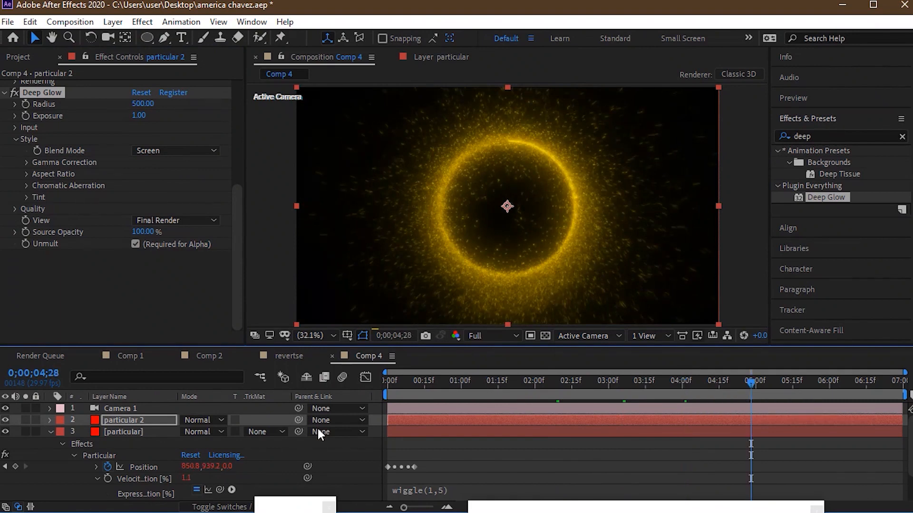
click(50, 431)
right_click(137, 473)
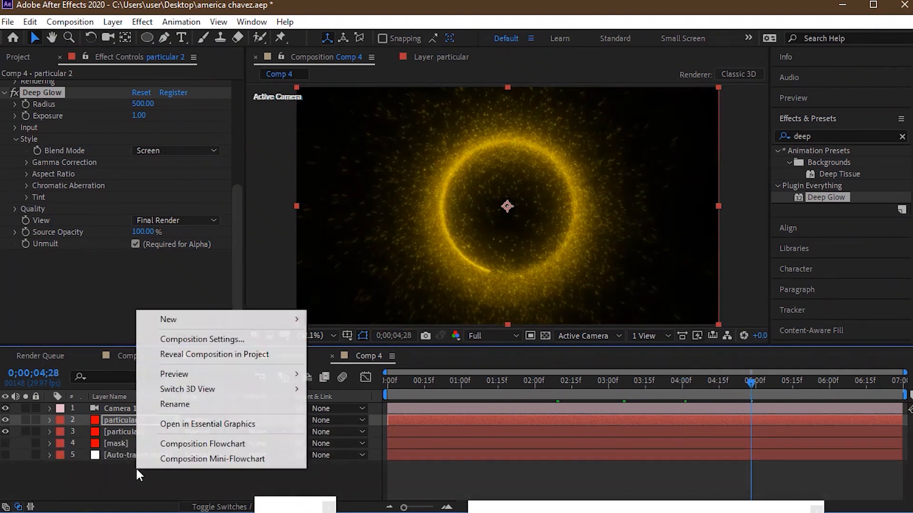
click(168, 477)
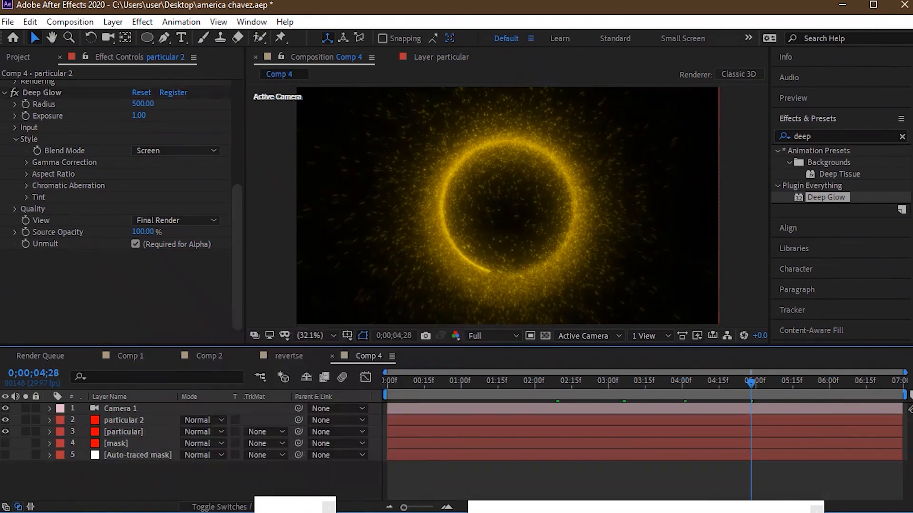
- Switch to VLC media player, review the strange.mp4 portal video from its start, and close the player
click(332, 509)
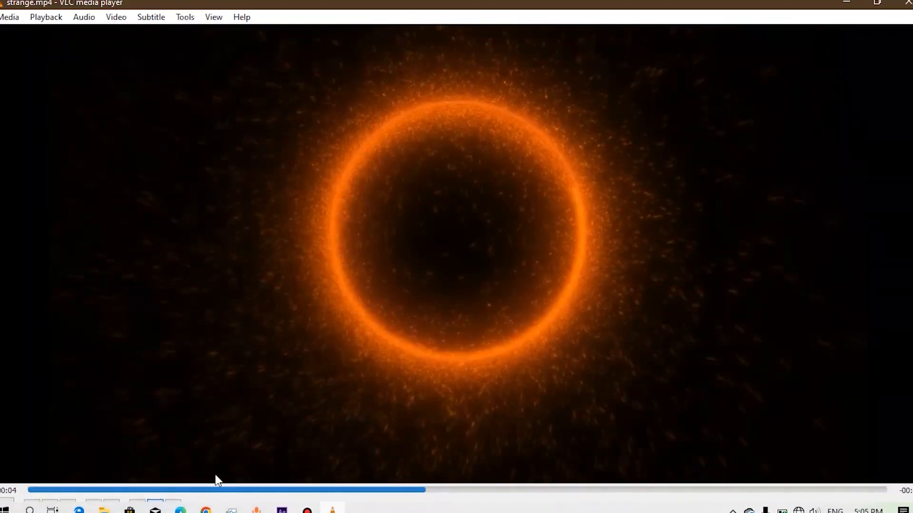
drag(135, 490, 33, 489)
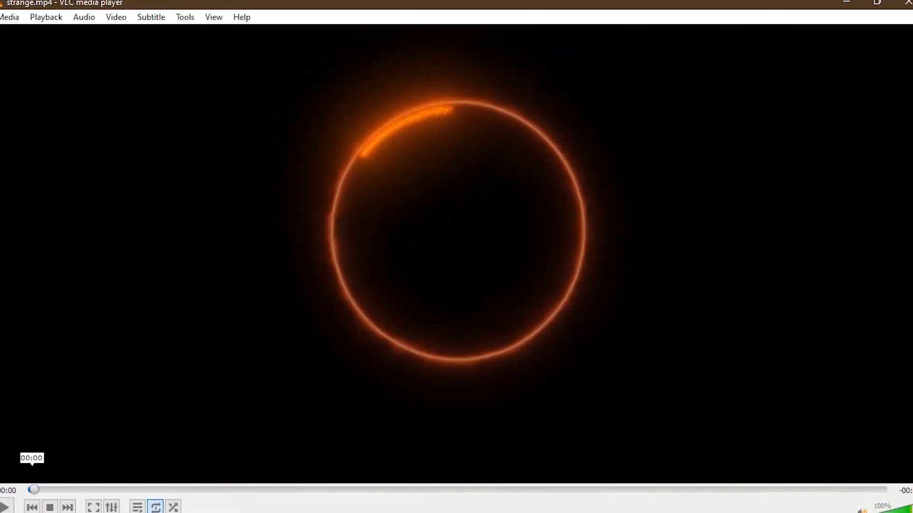
drag(39, 487, 850, 243)
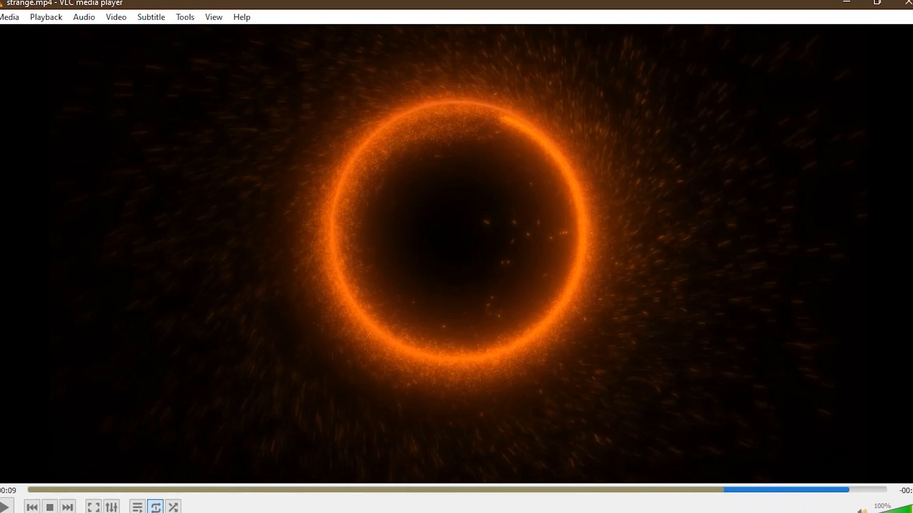
mouse_move(386, 2)
click(908, 3)
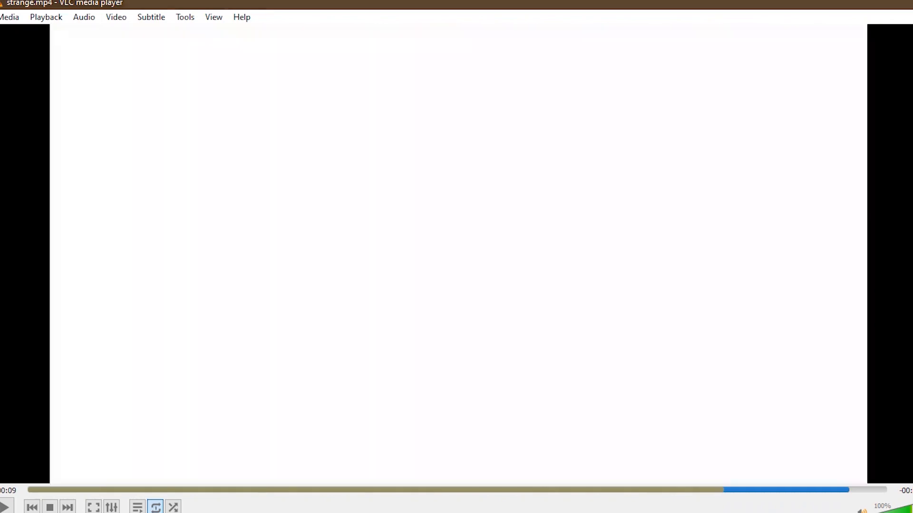